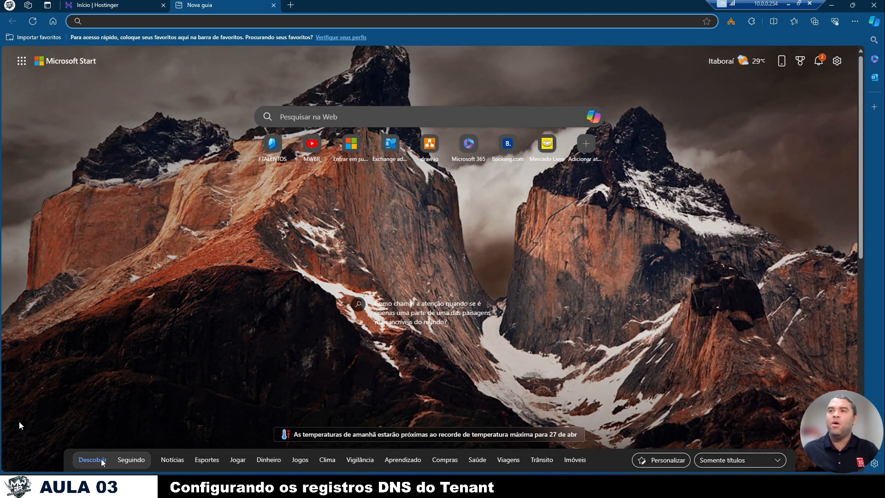
- Check the domain list in Hostinger and open the Microsoft 365 admin center sign-in page in the other browser tab
{"action": "left_click", "coordinate": [126, 3]}
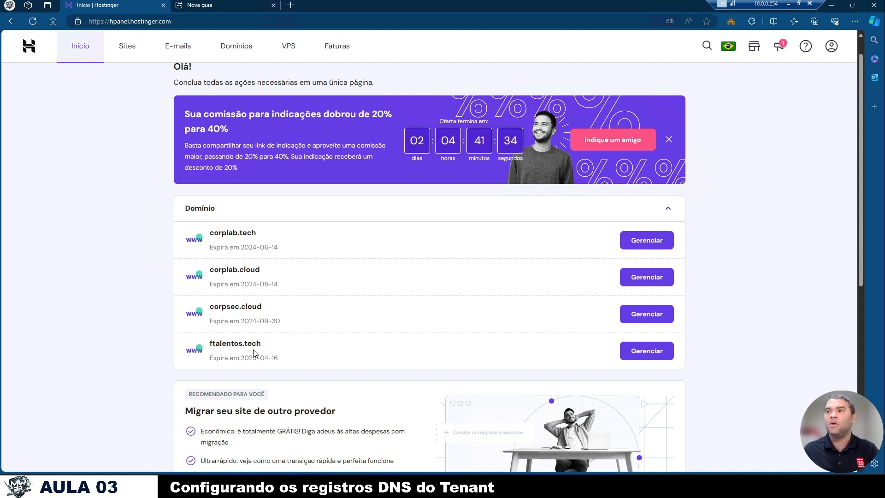
{"action": "left_click", "coordinate": [219, 7]}
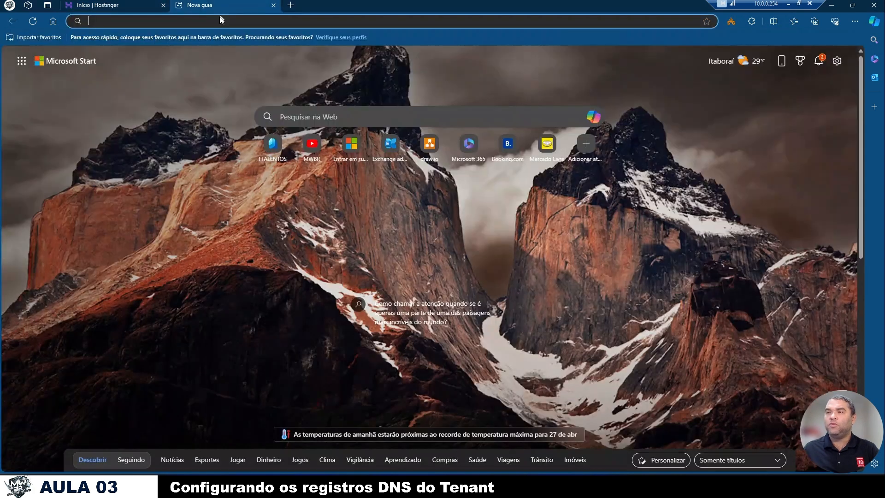
{"action": "left_click", "coordinate": [220, 22]}
{"action": "type", "text": "admin"}
{"action": "key", "text": "Return"}
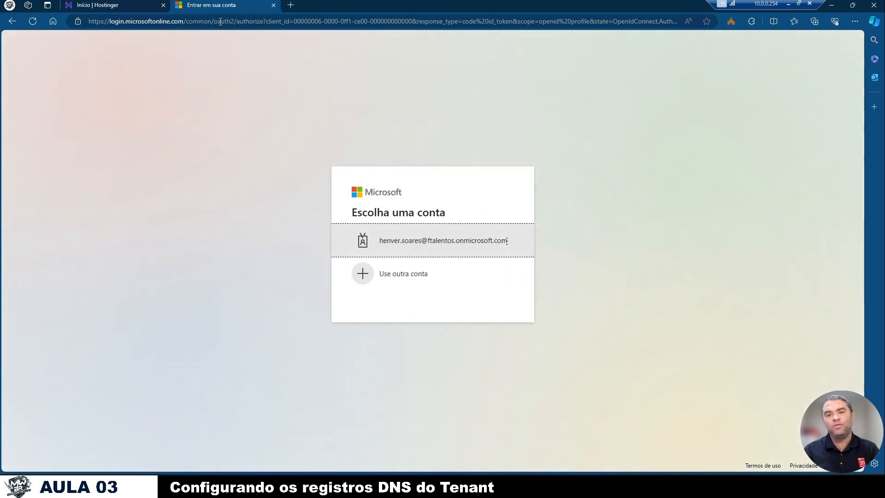
- Sign in to the admin center with the saved administrator account, entering the account password and completing the Authenticator approval
{"action": "left_click", "coordinate": [428, 245]}
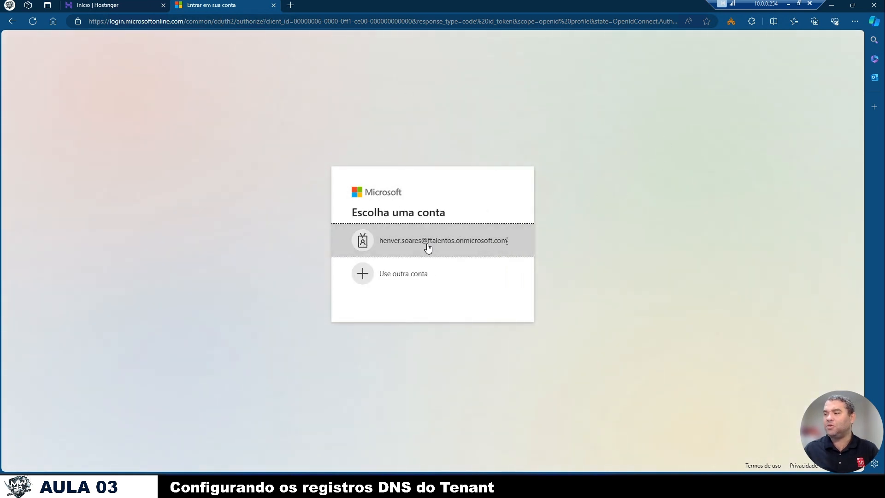
{"action": "key", "text": "ctrl+v"}
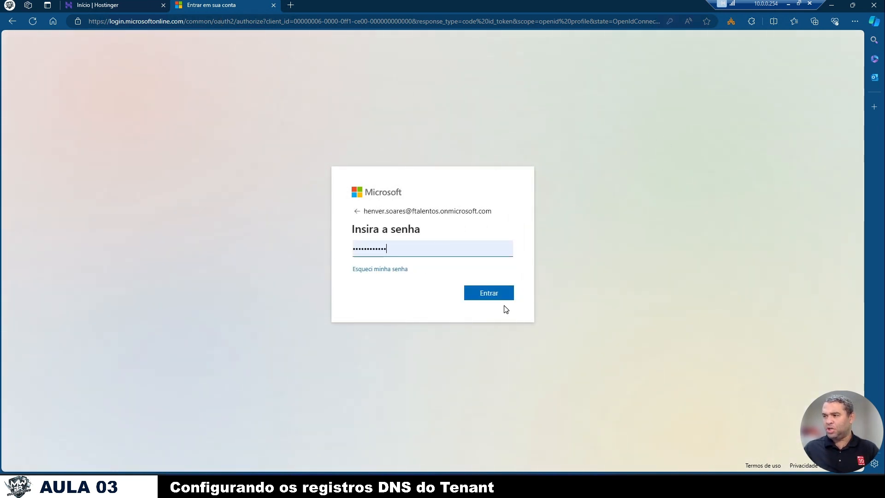
{"action": "left_click", "coordinate": [505, 300]}
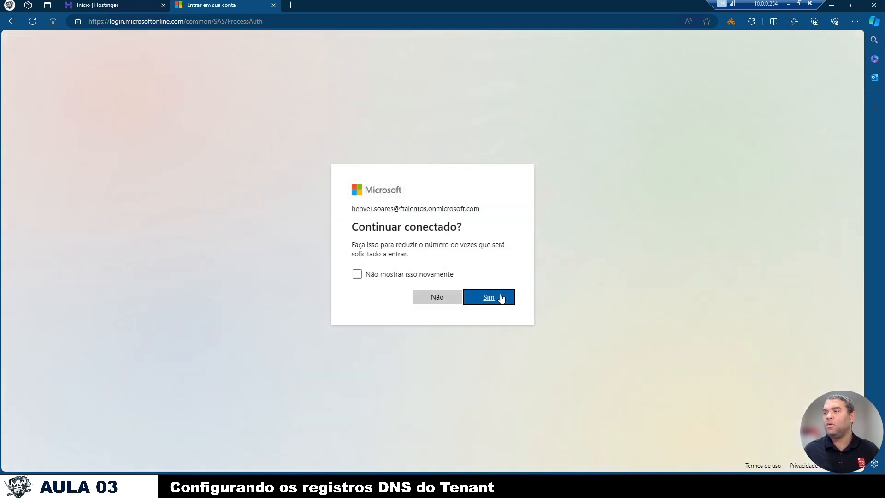
{"action": "left_click", "coordinate": [439, 295]}
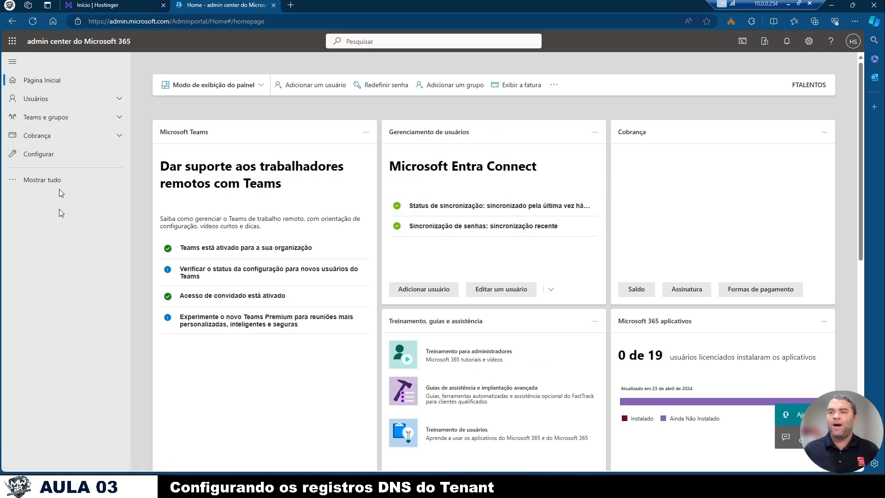
- Show all admin center sections and open the details of the ftalentos.tech domain from the domain settings
{"action": "left_click", "coordinate": [46, 182]}
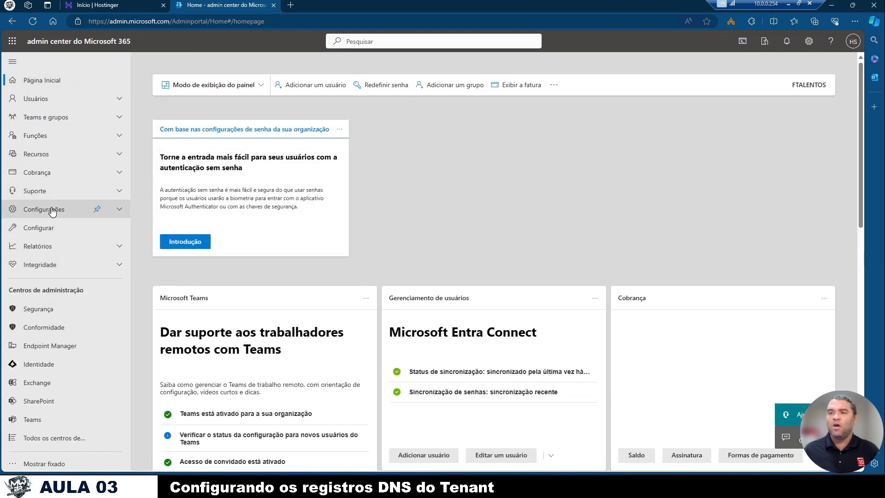
{"action": "left_click", "coordinate": [52, 211]}
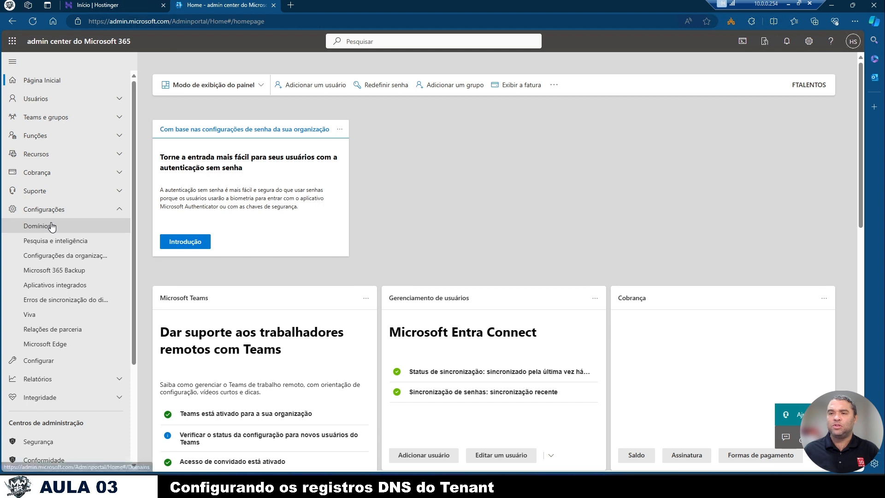
{"action": "left_click", "coordinate": [52, 225]}
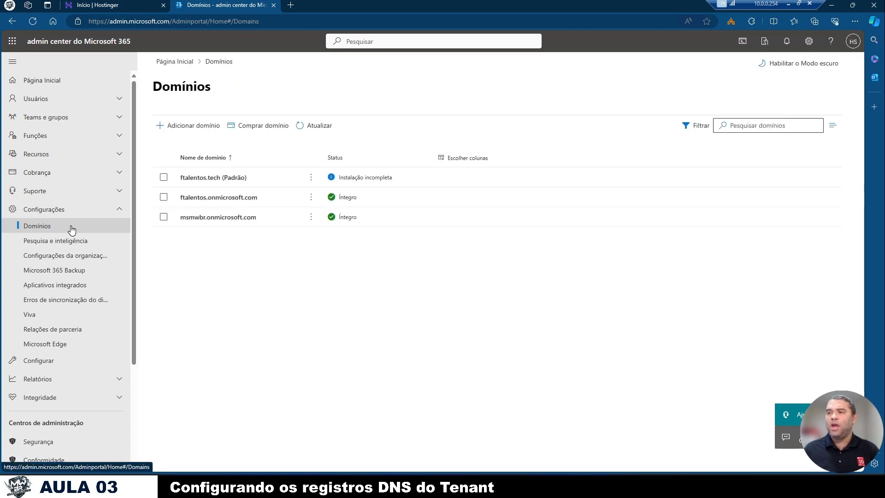
{"action": "left_click", "coordinate": [232, 183]}
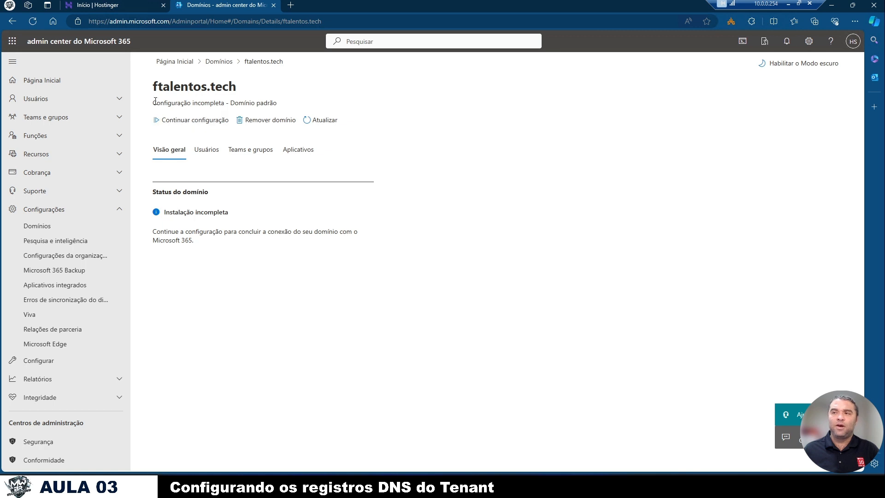
- Continue the incomplete setup of ftalentos.tech with self-managed DNS records, as far as the list of records to add
{"action": "left_click_drag", "start_coordinate": [152, 103], "coordinate": [225, 103]}
{"action": "left_click", "coordinate": [264, 262]}
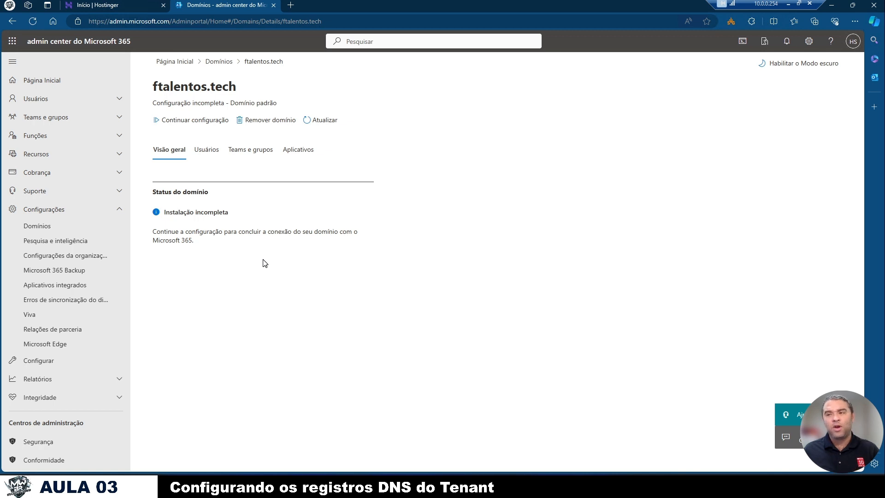
{"action": "left_click", "coordinate": [193, 122]}
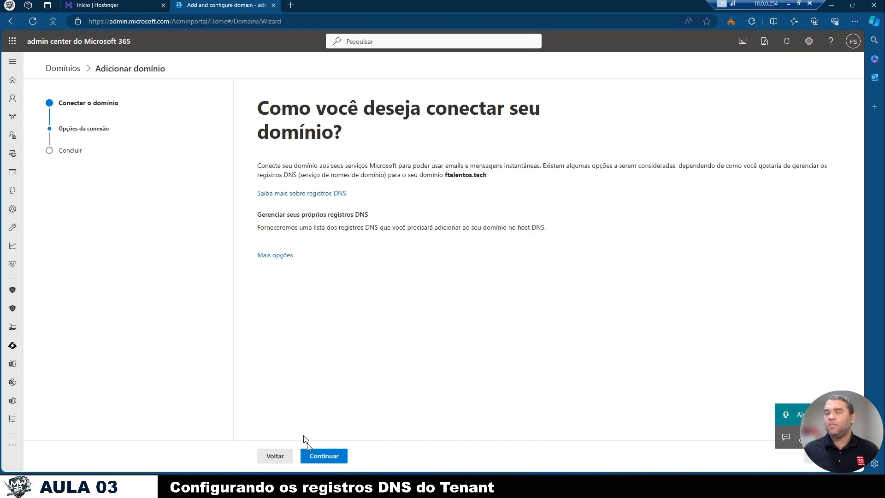
{"action": "left_click", "coordinate": [316, 455]}
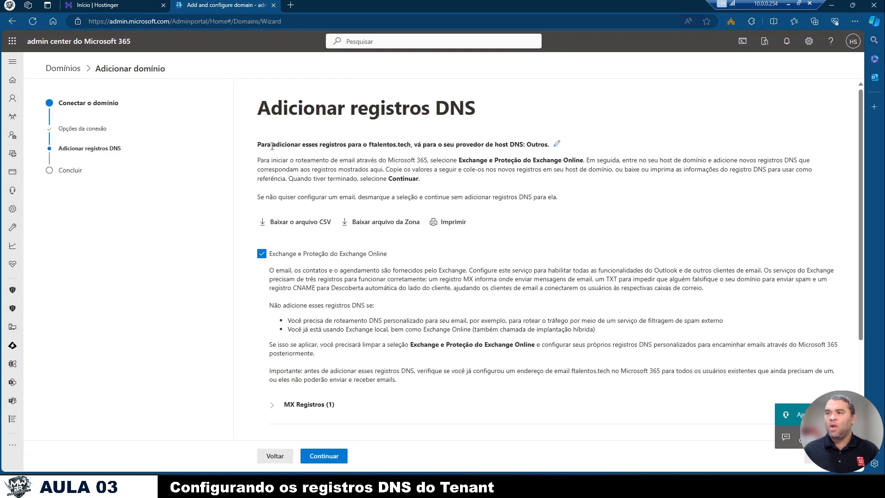
- Expand the MX and CNAME records required for Exchange Online and examine their host names and target values
{"action": "scroll", "coordinate": [463, 334], "scroll_direction": "down", "scroll_amount": 1}
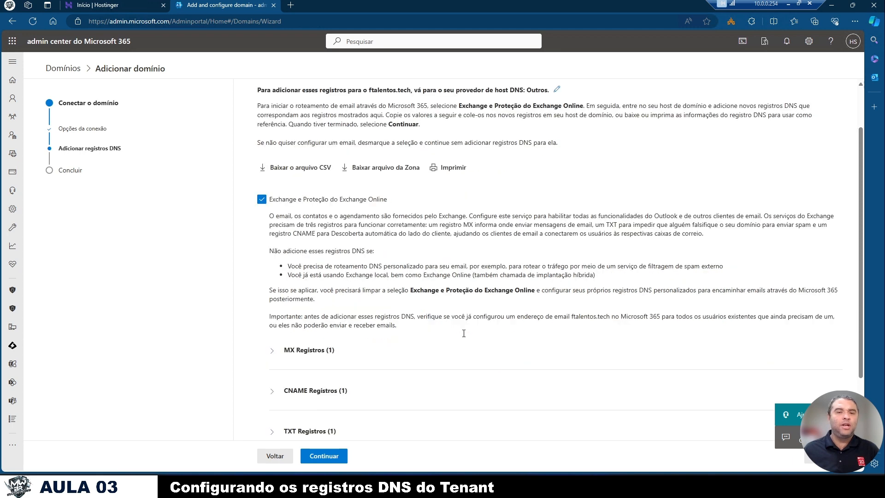
{"action": "scroll", "coordinate": [463, 333], "scroll_direction": "down", "scroll_amount": 1}
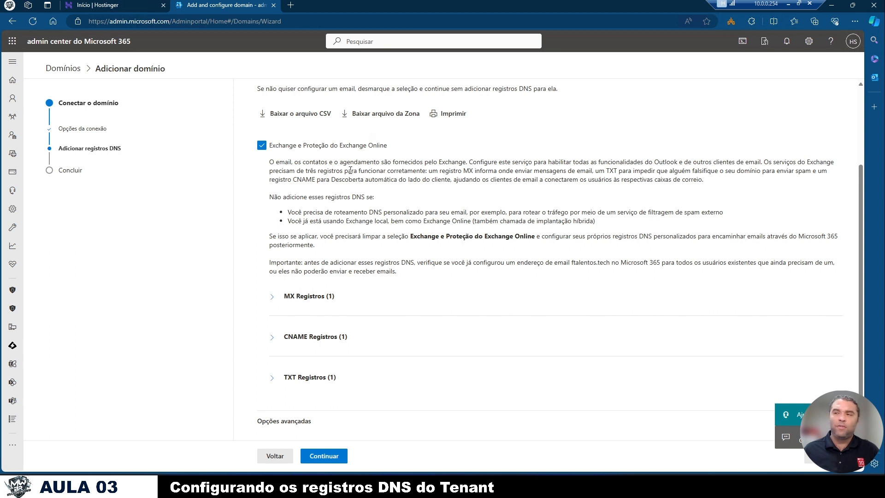
{"action": "scroll", "coordinate": [351, 175], "scroll_direction": "down", "scroll_amount": 1}
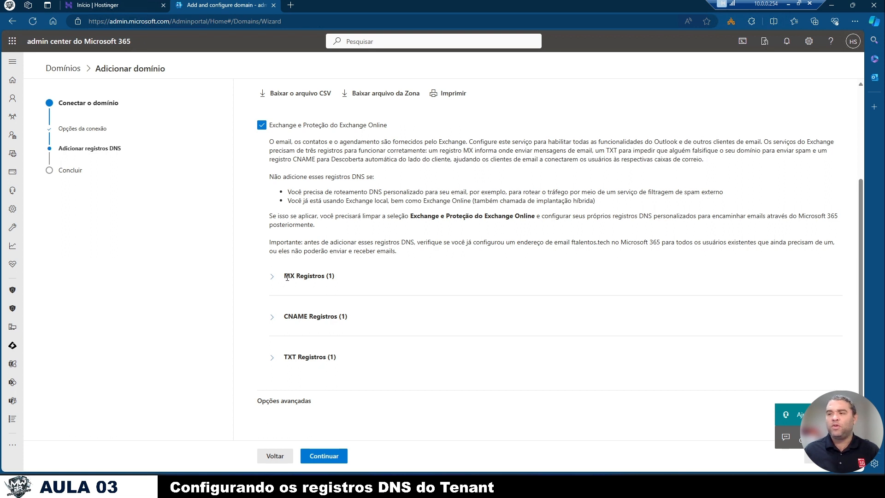
{"action": "left_click", "coordinate": [272, 277]}
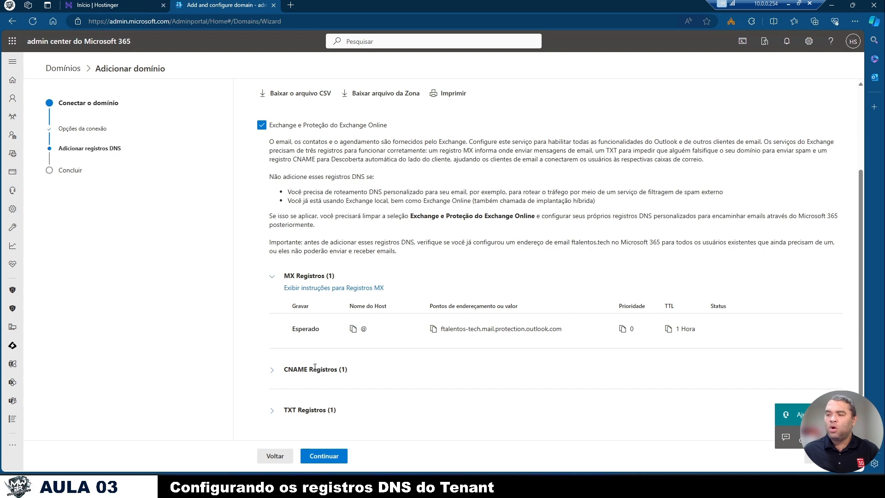
{"action": "left_click", "coordinate": [287, 369]}
{"action": "scroll", "coordinate": [350, 364], "scroll_direction": "down", "scroll_amount": 2}
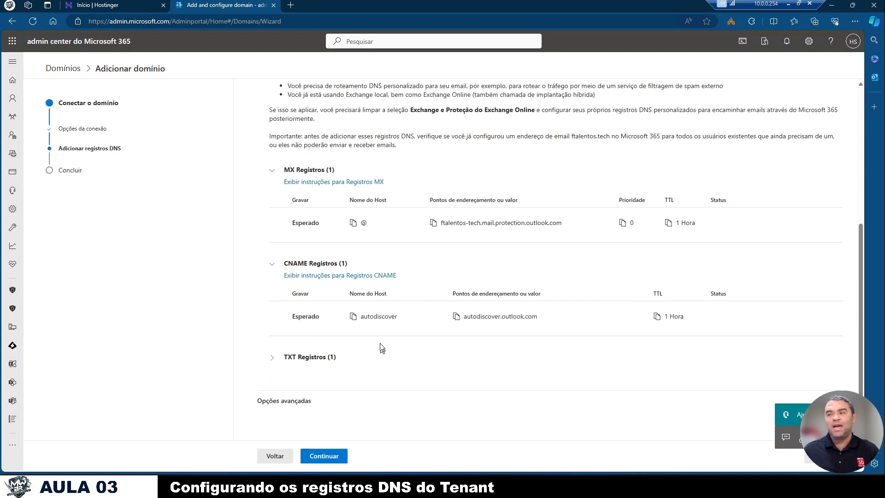
{"action": "left_click_drag", "start_coordinate": [361, 317], "coordinate": [399, 320]}
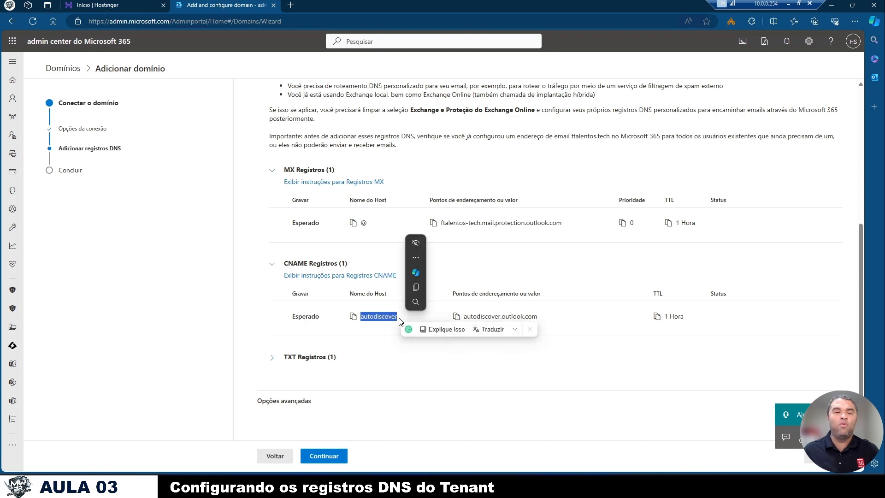
{"action": "left_click", "coordinate": [401, 326]}
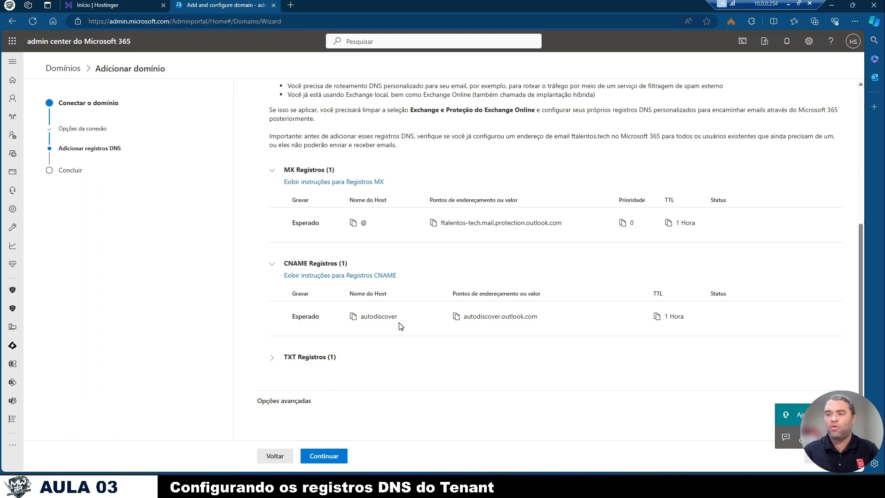
- Expand the required TXT record and examine the SPF part of its value
{"action": "left_click", "coordinate": [272, 357]}
{"action": "scroll", "coordinate": [407, 351], "scroll_direction": "down", "scroll_amount": 2}
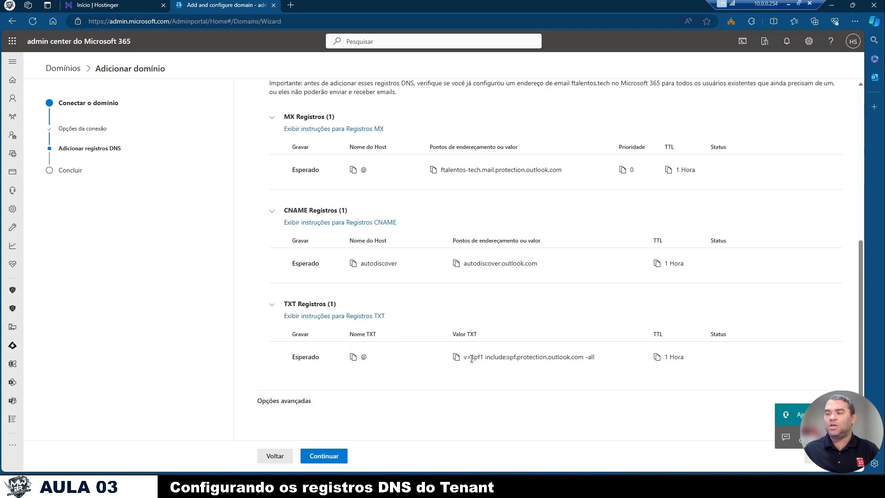
{"action": "double_click", "coordinate": [511, 357]}
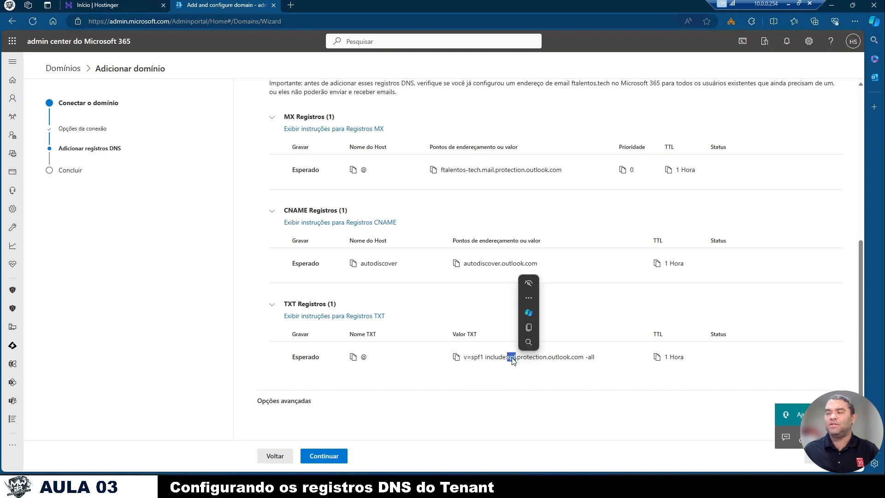
{"action": "triple_click", "coordinate": [511, 357]}
{"action": "left_click", "coordinate": [508, 356]}
{"action": "left_click_drag", "start_coordinate": [484, 357], "coordinate": [474, 359]}
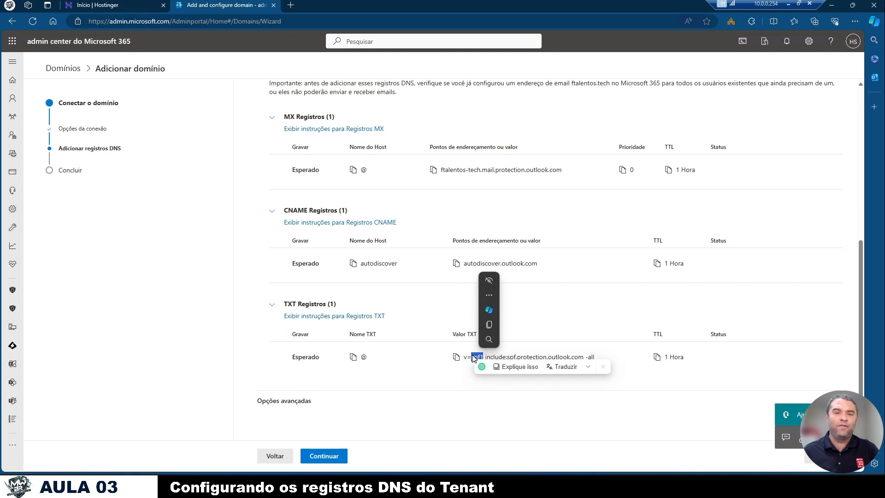
{"action": "left_click", "coordinate": [385, 299]}
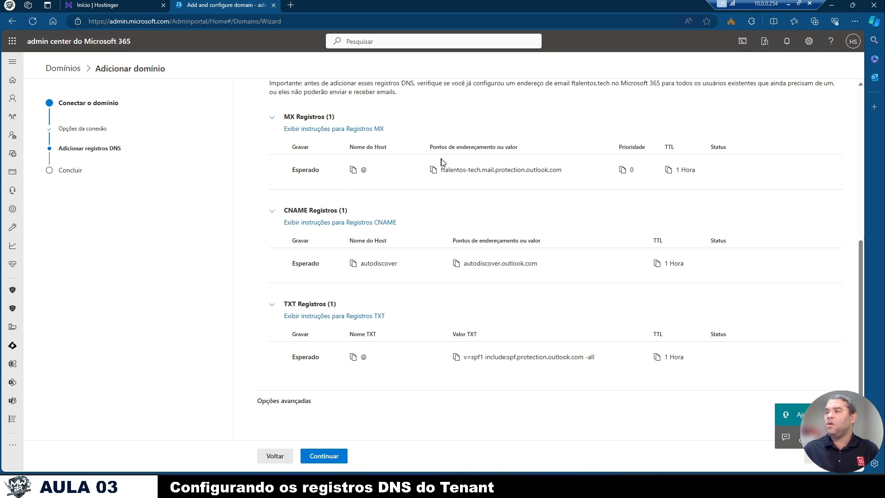
- Copy the MX record's target value and open the DNS records of ftalentos.tech in Hostinger
{"action": "left_click", "coordinate": [433, 170]}
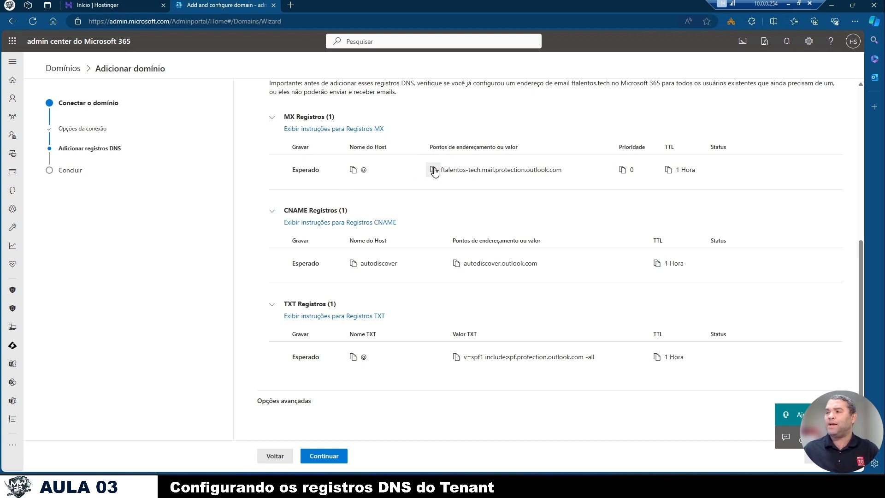
{"action": "left_click", "coordinate": [130, 5]}
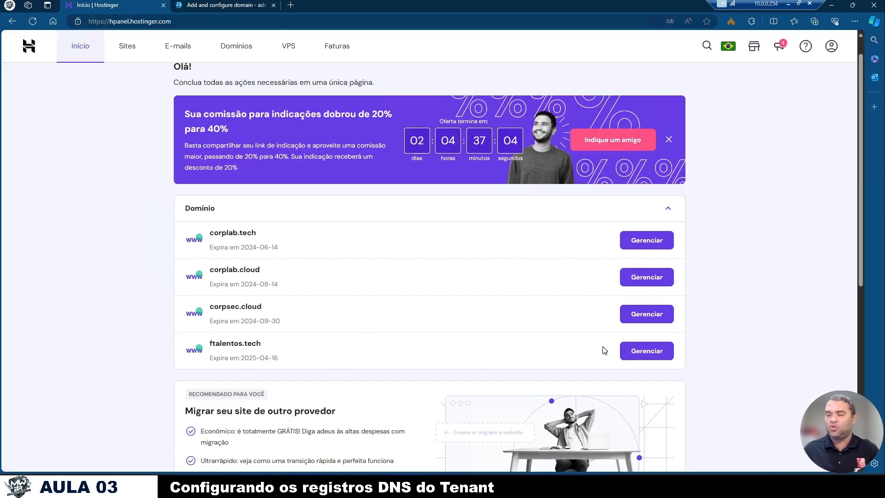
{"action": "left_click", "coordinate": [643, 354]}
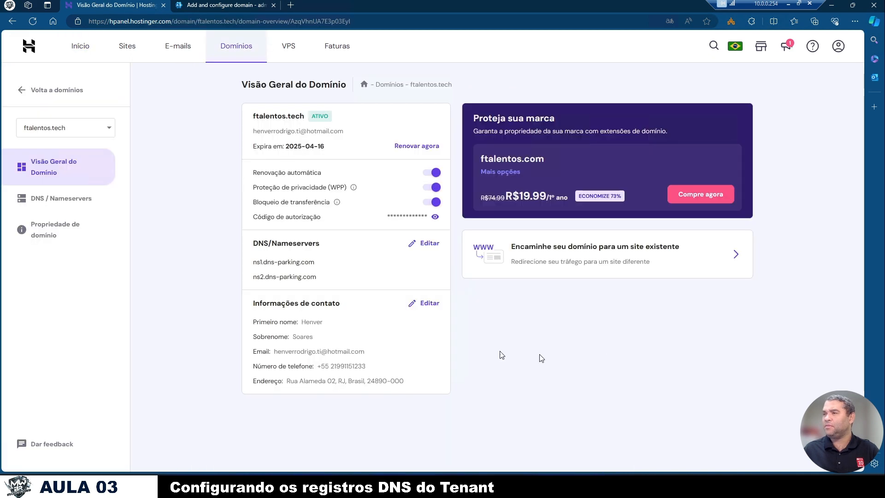
{"action": "left_click", "coordinate": [63, 201]}
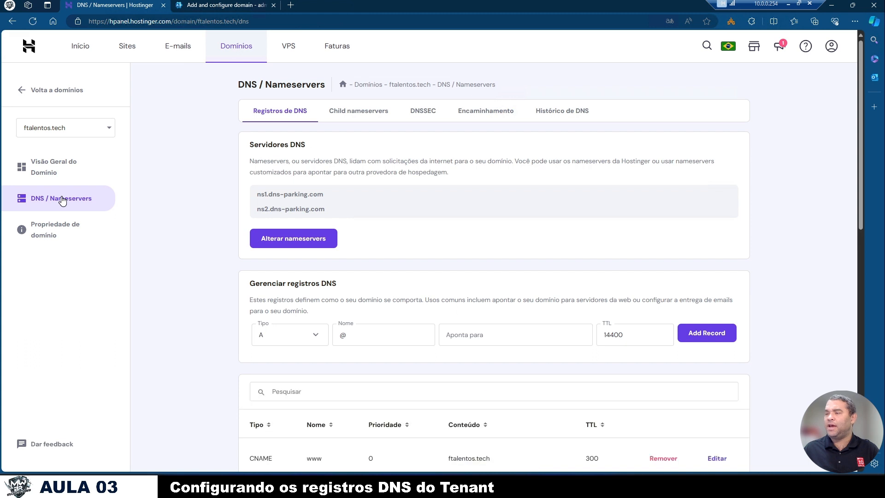
- Set the new DNS record's type to MX and paste ftalentos-tech.mail.protection.outlook.com as its mail server
{"action": "left_click", "coordinate": [308, 336]}
{"action": "left_click", "coordinate": [284, 386]}
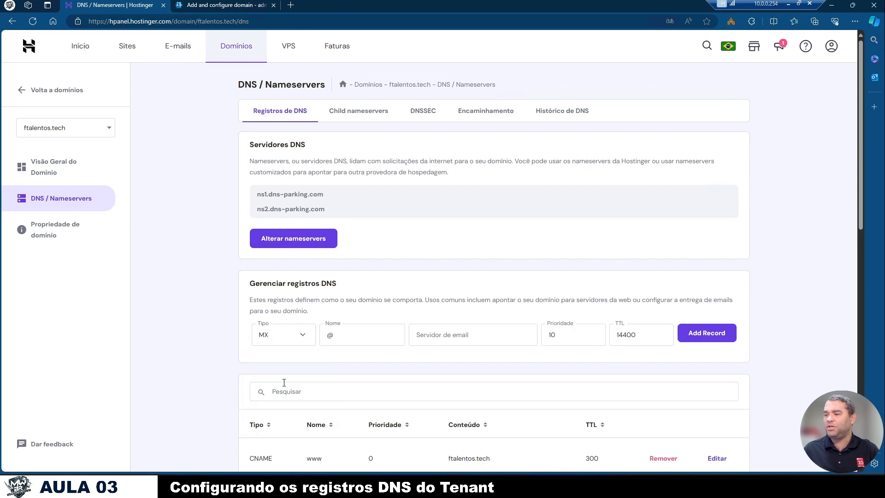
{"action": "left_click", "coordinate": [438, 330]}
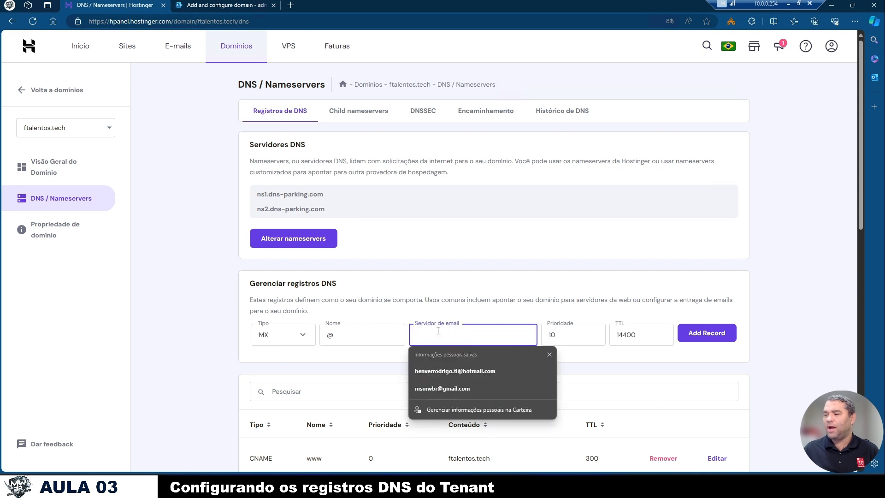
{"action": "key", "text": "ctrl+v"}
{"action": "left_click_drag", "start_coordinate": [437, 332], "coordinate": [394, 333]}
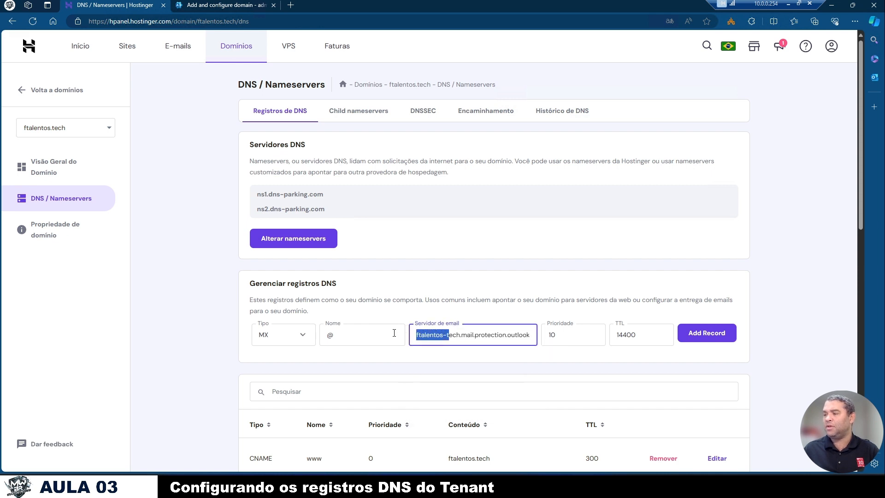
{"action": "left_click", "coordinate": [692, 361]}
- Set the new MX record's priority to 1
{"action": "left_click", "coordinate": [554, 335]}
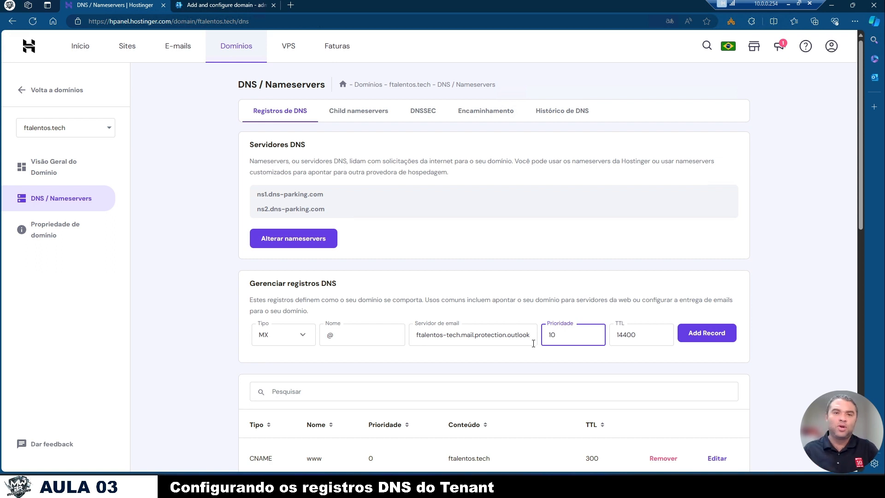
{"action": "double_click", "coordinate": [573, 341]}
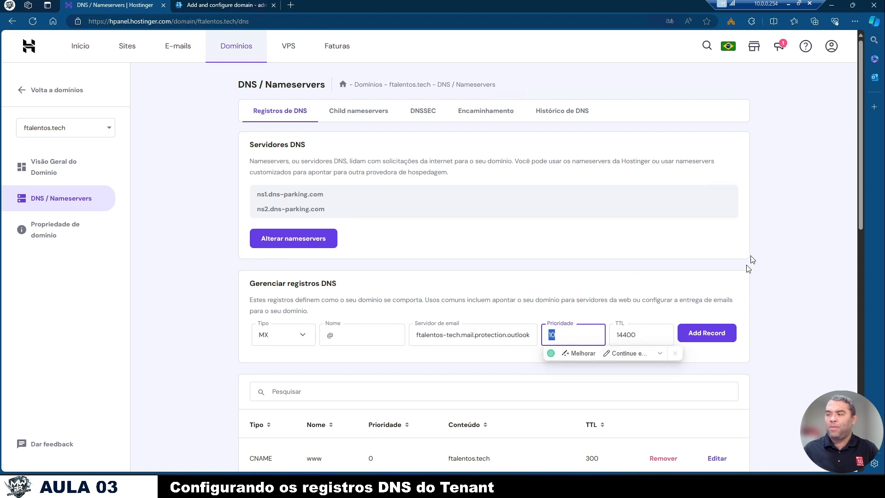
{"action": "type", "text": "1"}
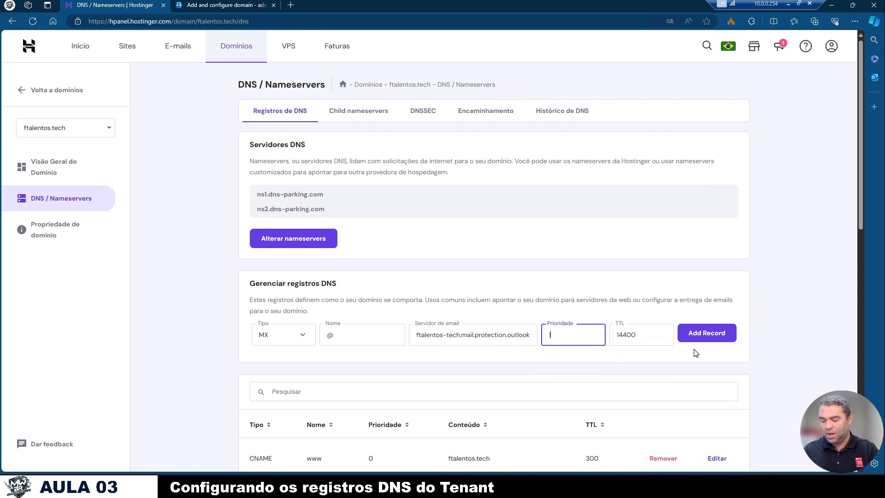
{"action": "type", "text": "0"}
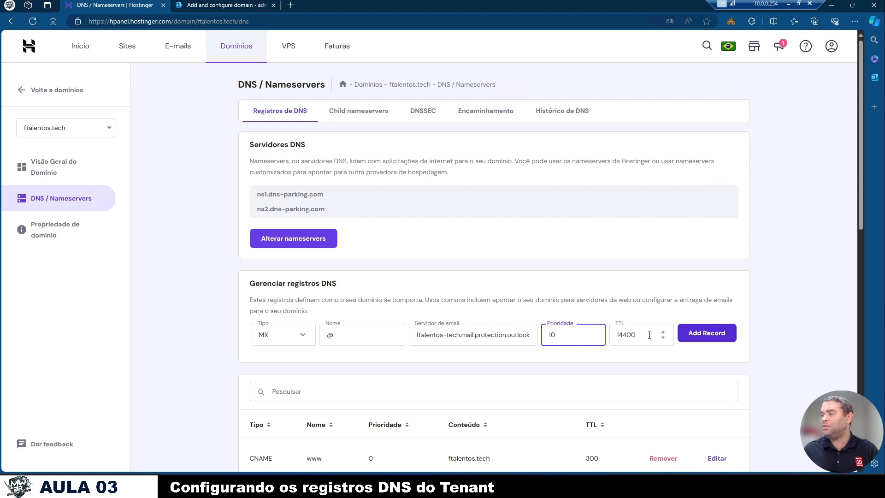
- Set the new MX record's priority to 10 and add the record to the domain
{"action": "left_click", "coordinate": [701, 341]}
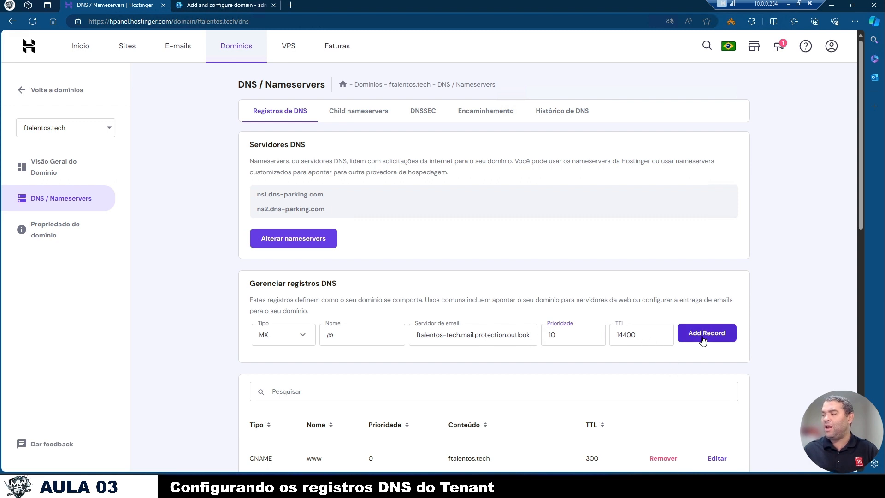
{"action": "scroll", "coordinate": [702, 341], "scroll_direction": "down", "scroll_amount": 13}
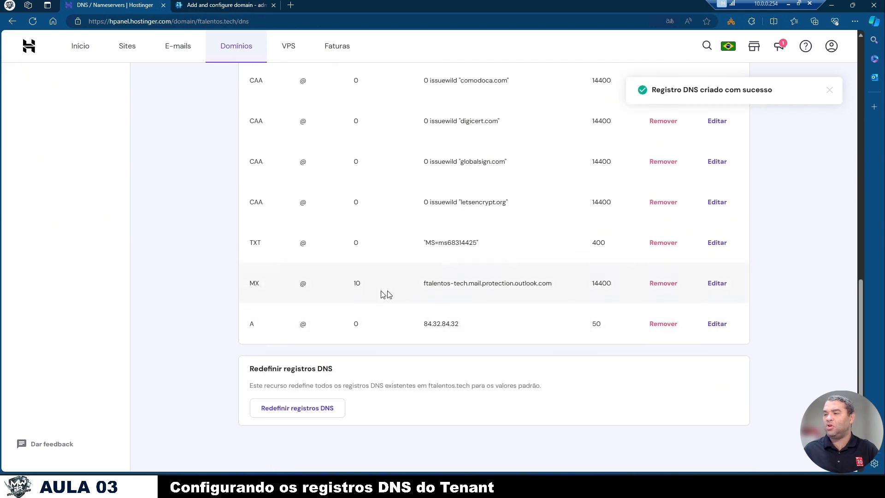
- Copy the CNAME host name from the Microsoft 365 wizard and start a CNAME record named autodiscover in Hostinger
{"action": "left_click", "coordinate": [246, 7]}
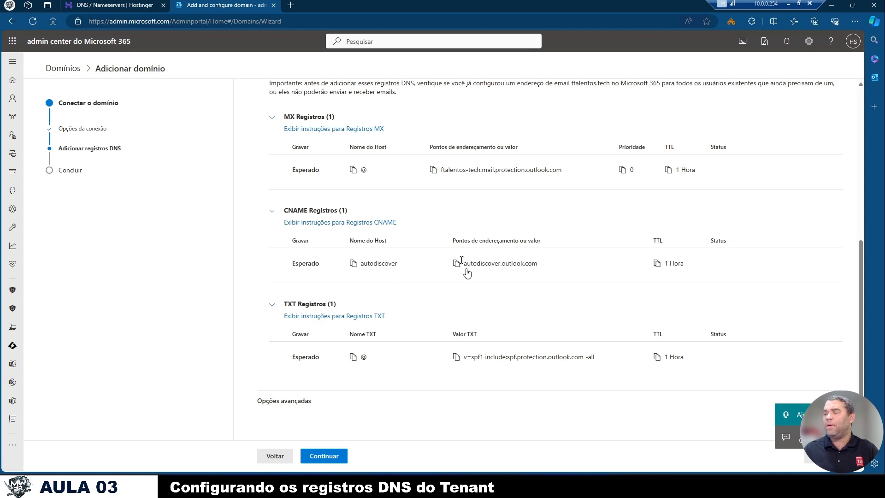
{"action": "left_click", "coordinate": [356, 266]}
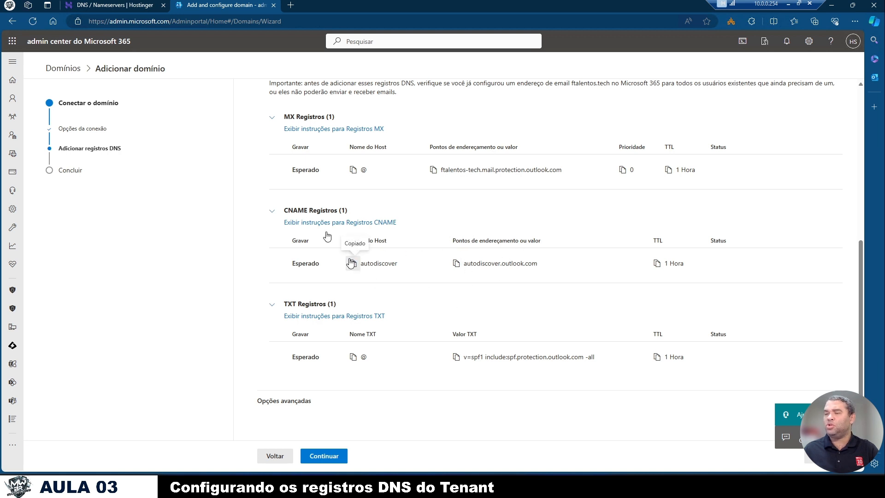
{"action": "left_click", "coordinate": [134, 5]}
{"action": "scroll", "coordinate": [341, 240], "scroll_direction": "up", "scroll_amount": 7}
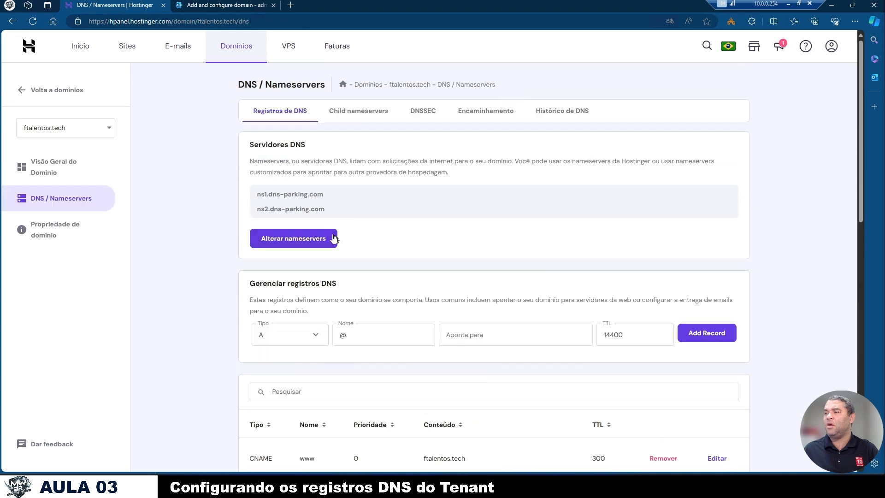
{"action": "left_click", "coordinate": [317, 336]}
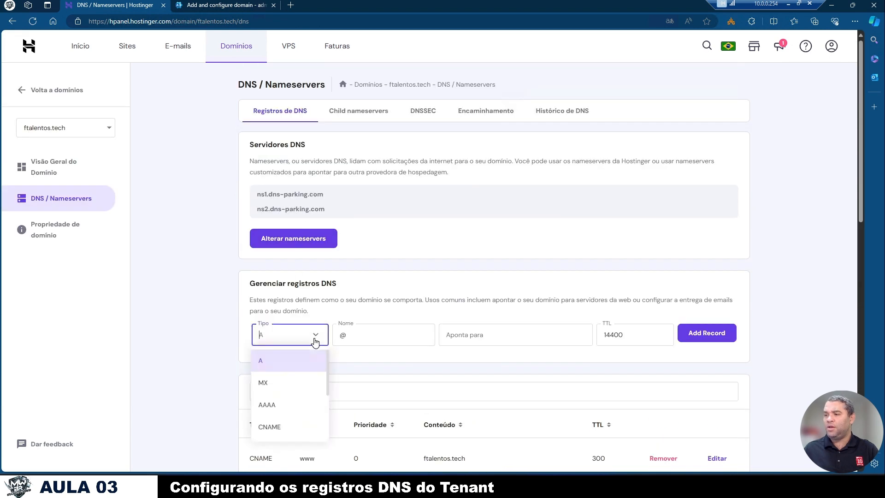
{"action": "left_click", "coordinate": [282, 424]}
{"action": "left_click", "coordinate": [364, 337]}
{"action": "key", "text": "ctrl+a"}
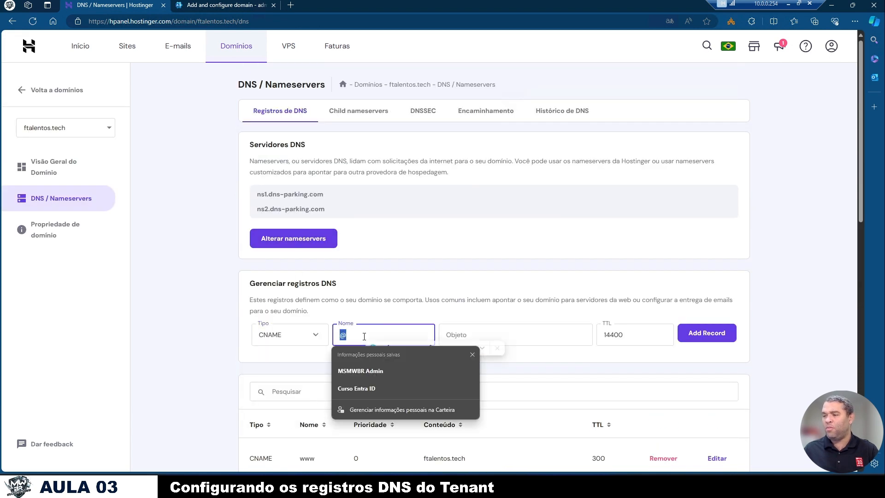
{"action": "key", "text": "ctrl+v"}
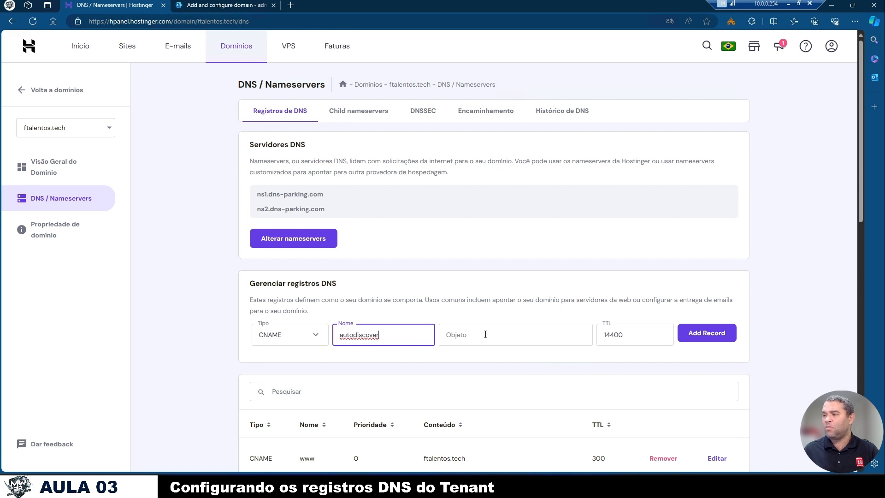
- Copy the CNAME target from the Microsoft 365 wizard, paste autodiscover.outlook.com as the record's object, and add the record
{"action": "left_click", "coordinate": [485, 334]}
{"action": "left_click", "coordinate": [218, 5]}
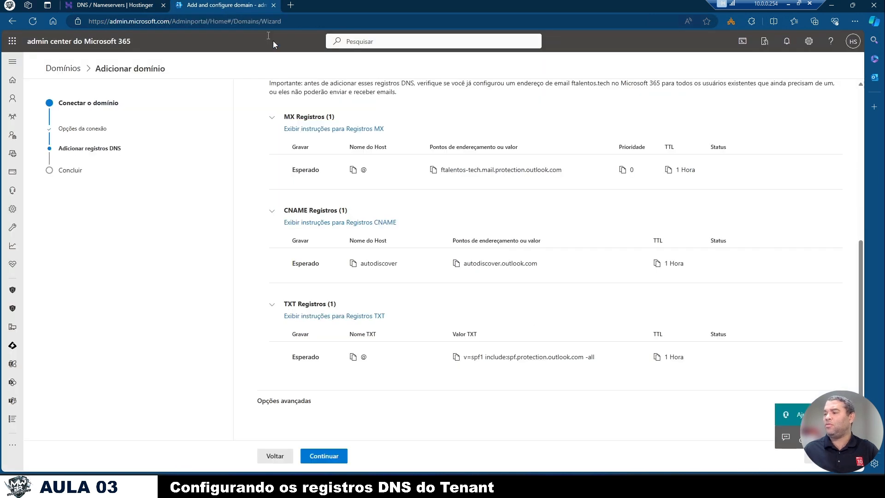
{"action": "left_click", "coordinate": [456, 264]}
{"action": "left_click", "coordinate": [115, 5]}
{"action": "key", "text": "ctrl+v"}
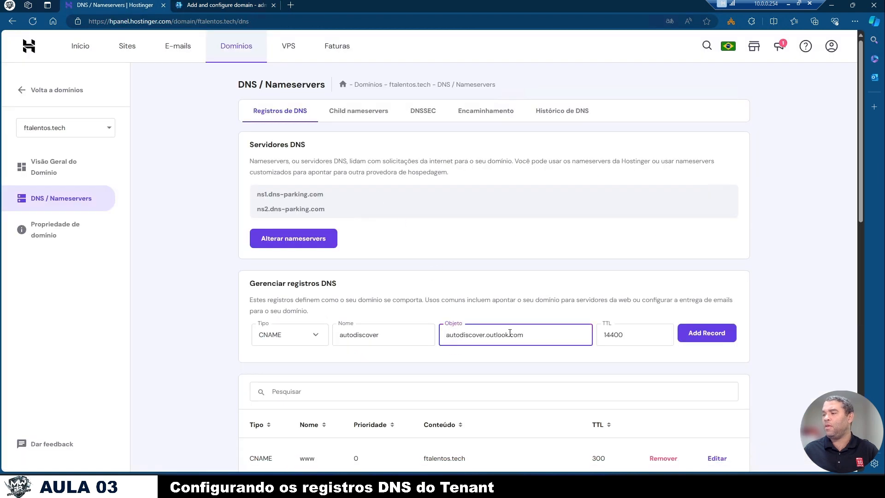
{"action": "left_click", "coordinate": [691, 334]}
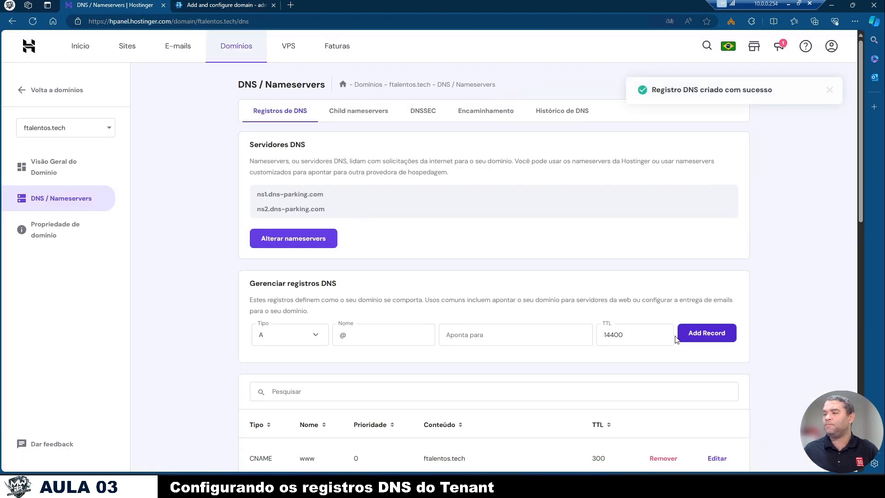
{"action": "scroll", "coordinate": [676, 339], "scroll_direction": "down", "scroll_amount": 7}
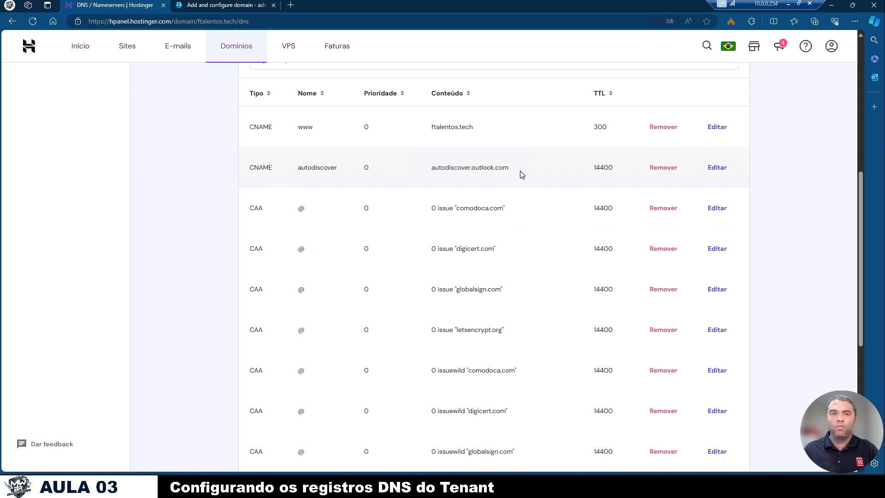
- Add a TXT record named @ in Hostinger with the SPF value v=spf1 include:spf.protection.outlook.com -all from the Microsoft 365 wizard
{"action": "left_click", "coordinate": [249, 5]}
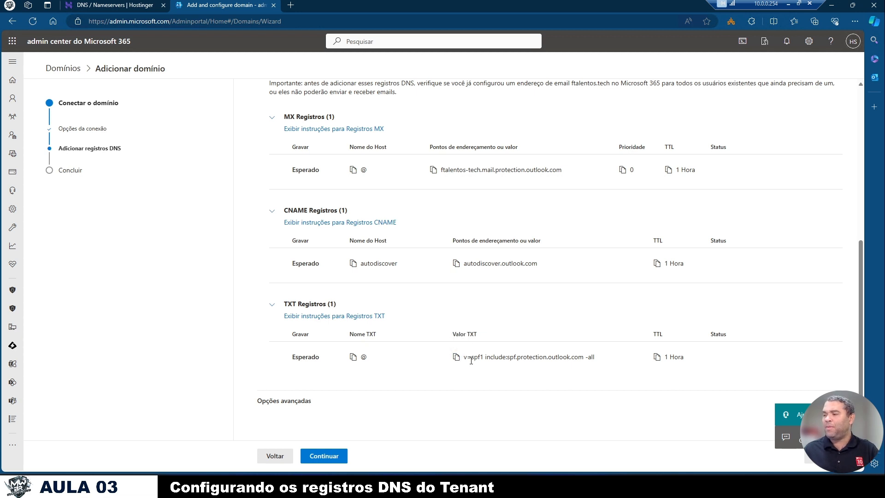
{"action": "left_click", "coordinate": [142, 11]}
{"action": "scroll", "coordinate": [316, 204], "scroll_direction": "up", "scroll_amount": 4}
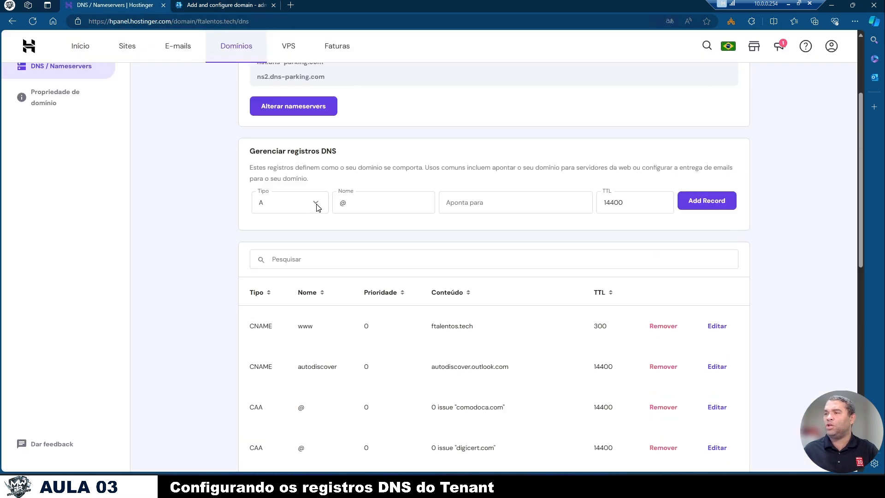
{"action": "left_click", "coordinate": [277, 202]}
{"action": "scroll", "coordinate": [272, 323], "scroll_direction": "down", "scroll_amount": 1}
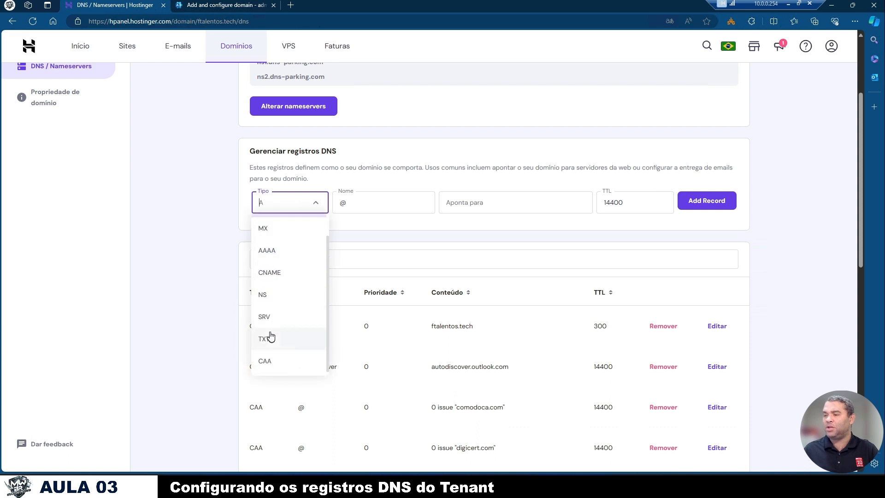
{"action": "left_click", "coordinate": [268, 337]}
{"action": "left_click", "coordinate": [484, 199]}
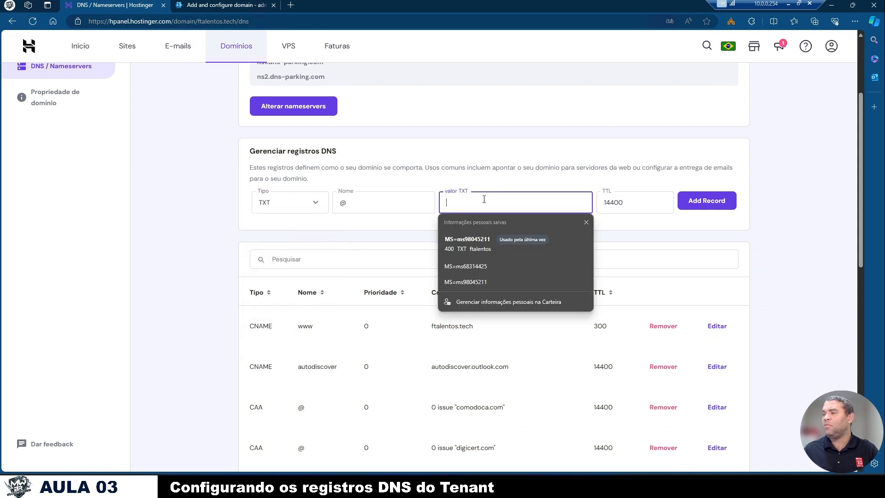
{"action": "key", "text": "ctrl+v"}
{"action": "left_click", "coordinate": [713, 205]}
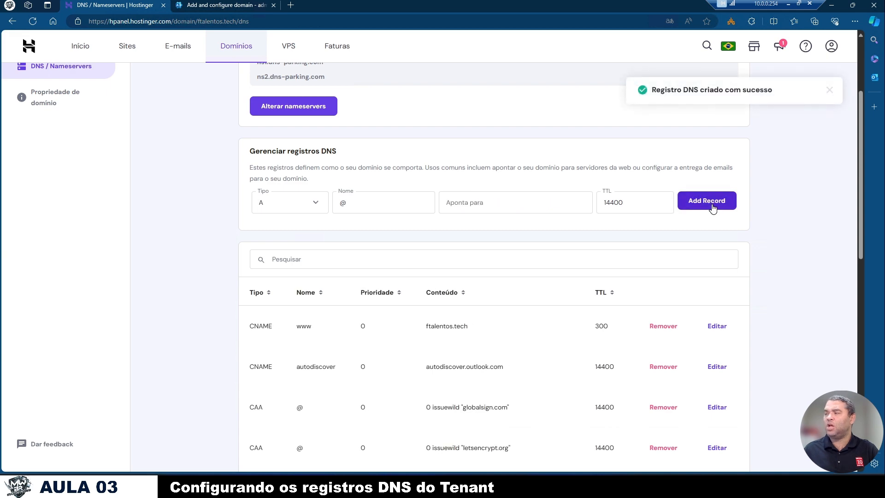
- In the Microsoft 365 domain wizard, expand the advanced options, enable Skype for Business and read its description
{"action": "left_click", "coordinate": [253, 7]}
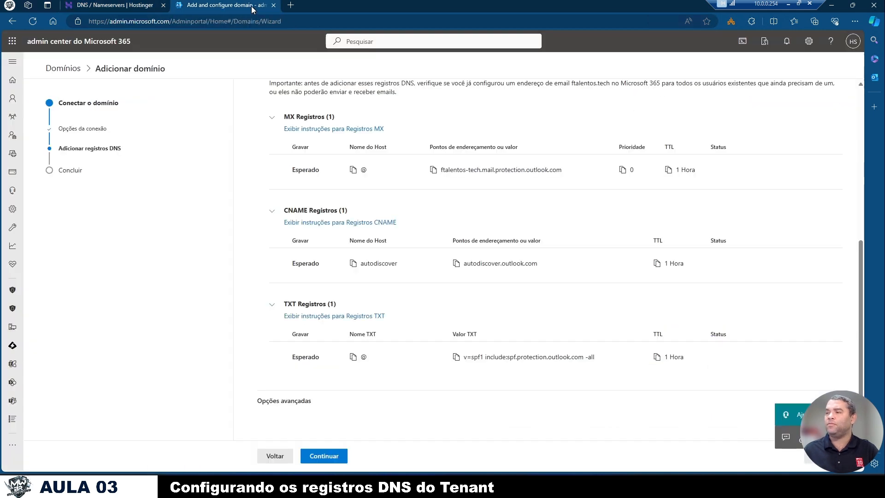
{"action": "scroll", "coordinate": [432, 190], "scroll_direction": "up", "scroll_amount": 3}
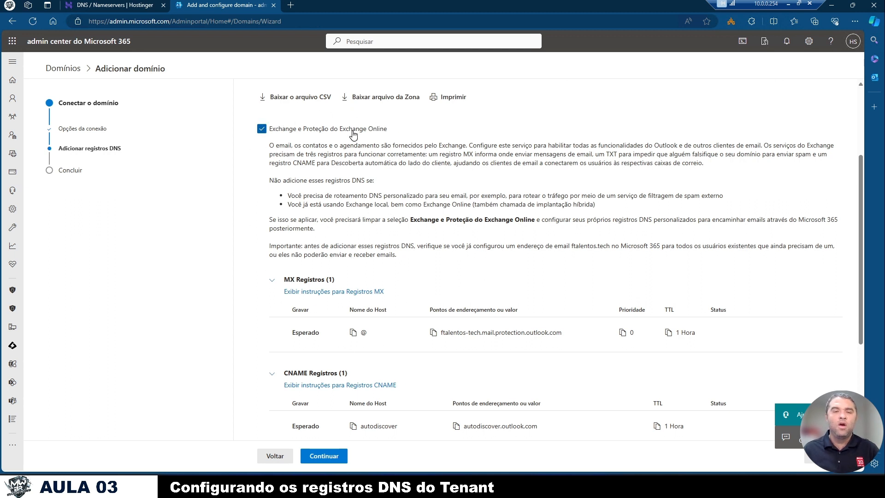
{"action": "scroll", "coordinate": [368, 189], "scroll_direction": "down", "scroll_amount": 3}
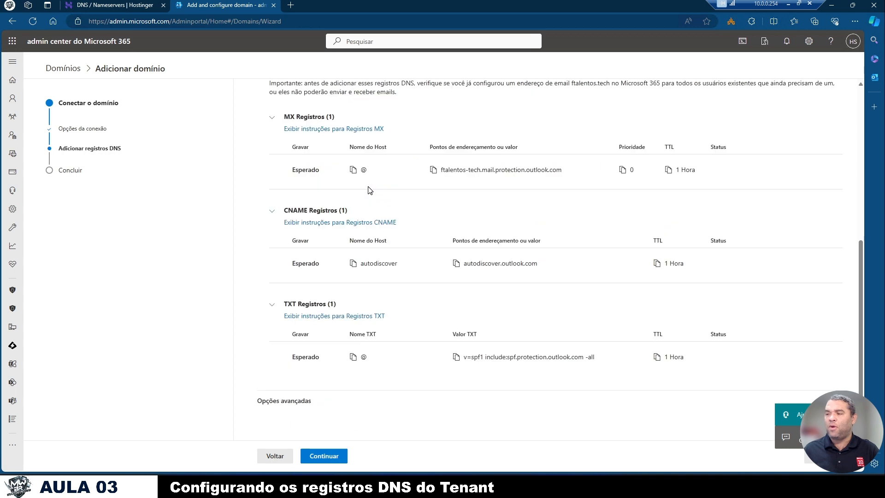
{"action": "left_click", "coordinate": [278, 402]}
{"action": "scroll", "coordinate": [365, 201], "scroll_direction": "down", "scroll_amount": 1}
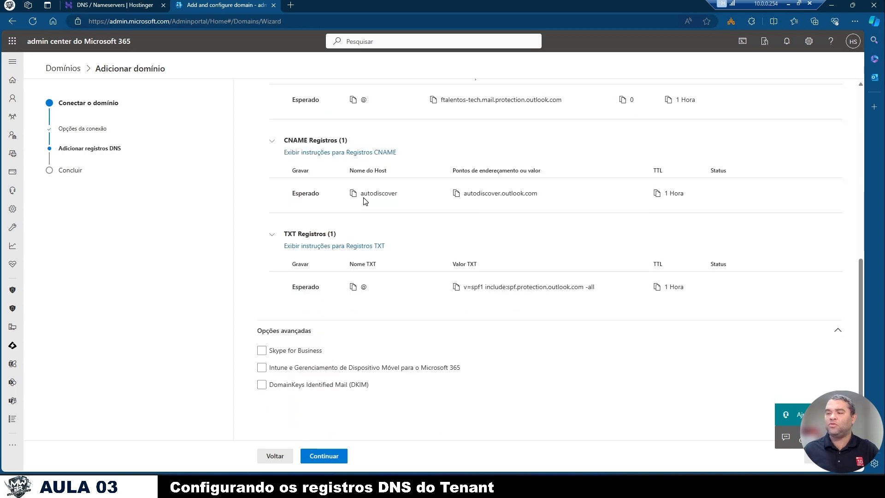
{"action": "left_click", "coordinate": [289, 356]}
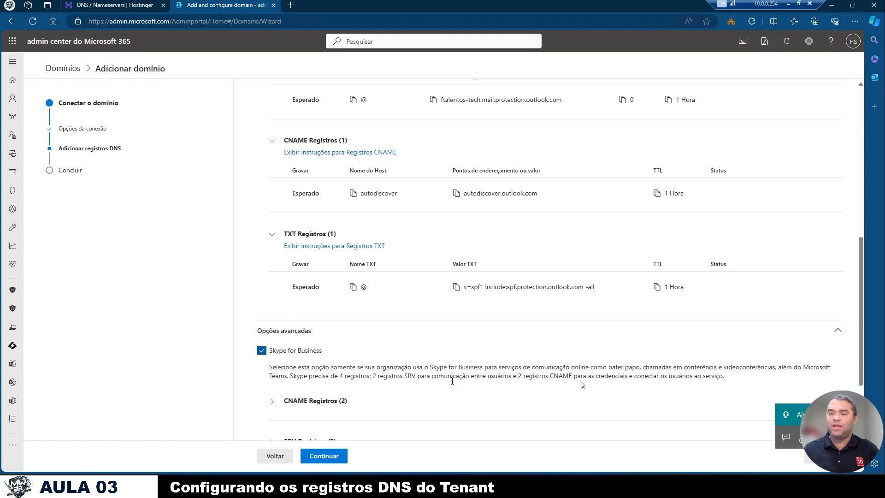
{"action": "left_click_drag", "start_coordinate": [781, 367], "coordinate": [289, 377]}
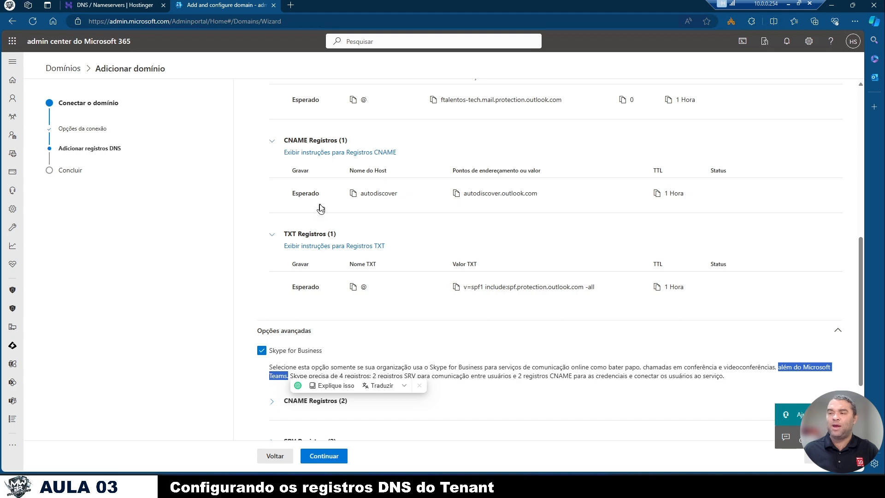
{"action": "scroll", "coordinate": [321, 208], "scroll_direction": "up", "scroll_amount": 3}
{"action": "scroll", "coordinate": [424, 392], "scroll_direction": "down", "scroll_amount": 4}
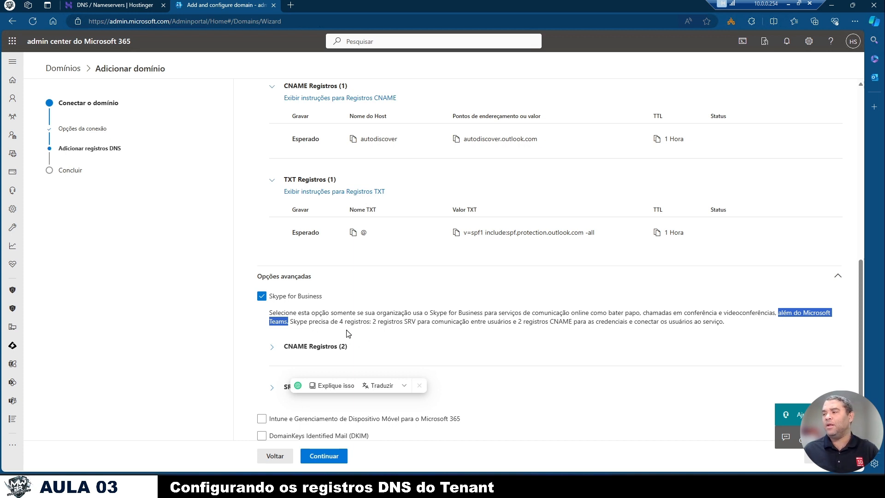
{"action": "scroll", "coordinate": [348, 333], "scroll_direction": "down", "scroll_amount": 1}
{"action": "left_click", "coordinate": [375, 285]}
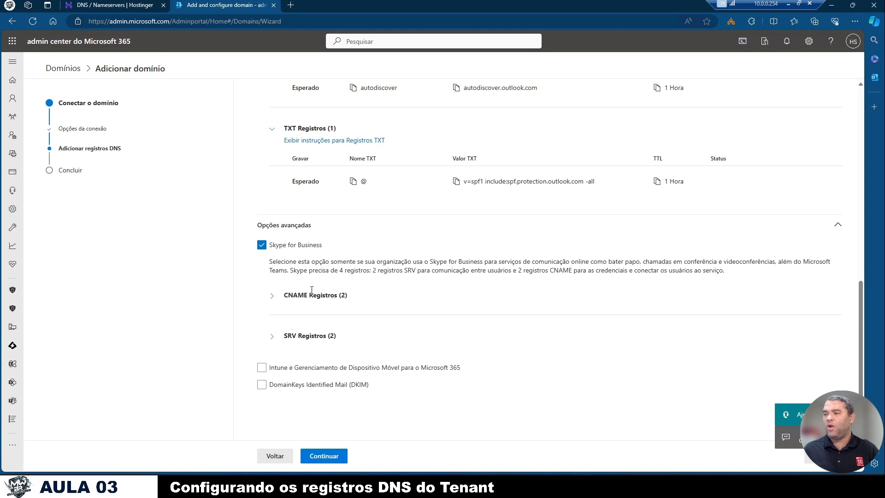
- Enable the Intune and mobile device management option to read its description, and disable it again
{"action": "left_click", "coordinate": [323, 369]}
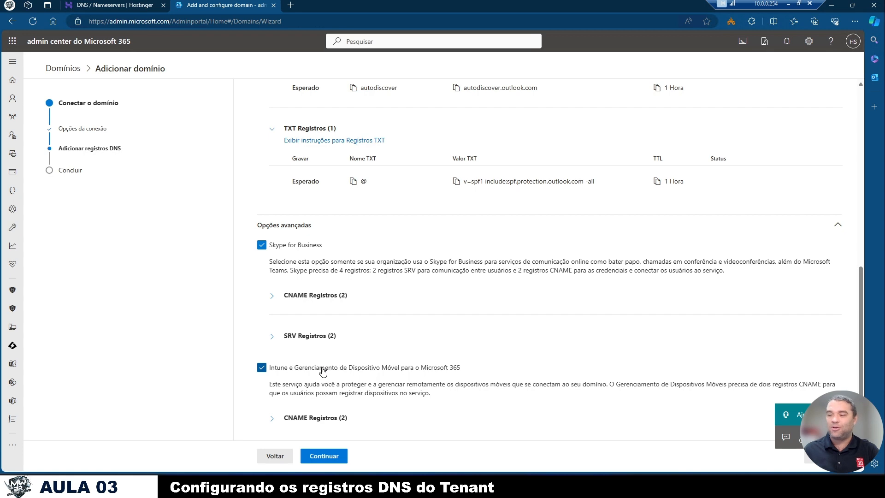
{"action": "scroll", "coordinate": [323, 371], "scroll_direction": "down", "scroll_amount": 2}
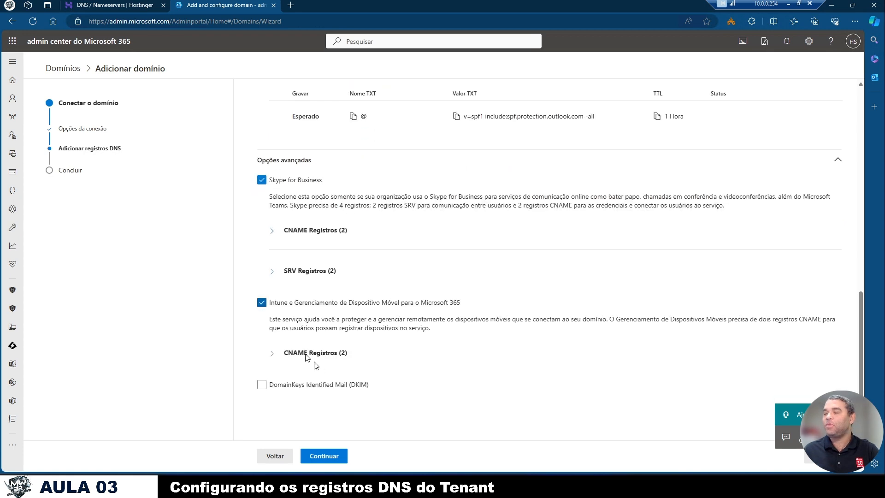
{"action": "left_click", "coordinate": [261, 302]}
- Enable the DomainKeys Identified Mail (DKIM) option and read its description
{"action": "left_click", "coordinate": [295, 385]}
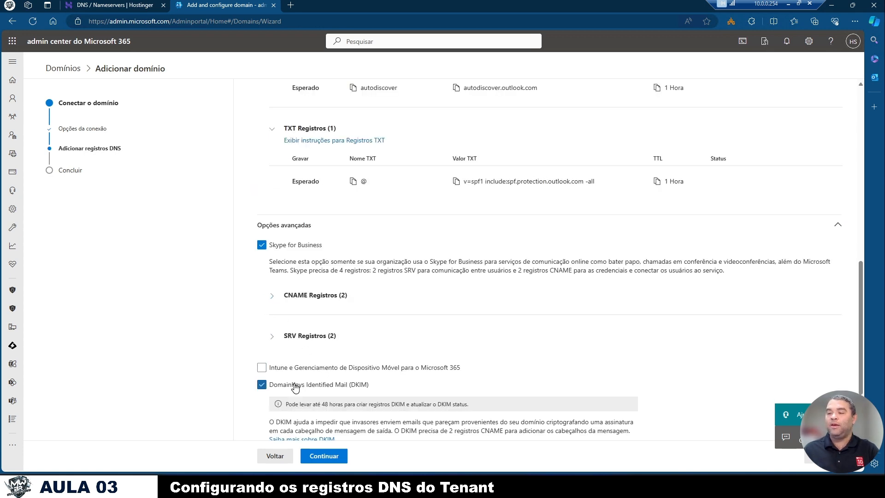
{"action": "scroll", "coordinate": [589, 369], "scroll_direction": "down", "scroll_amount": 2}
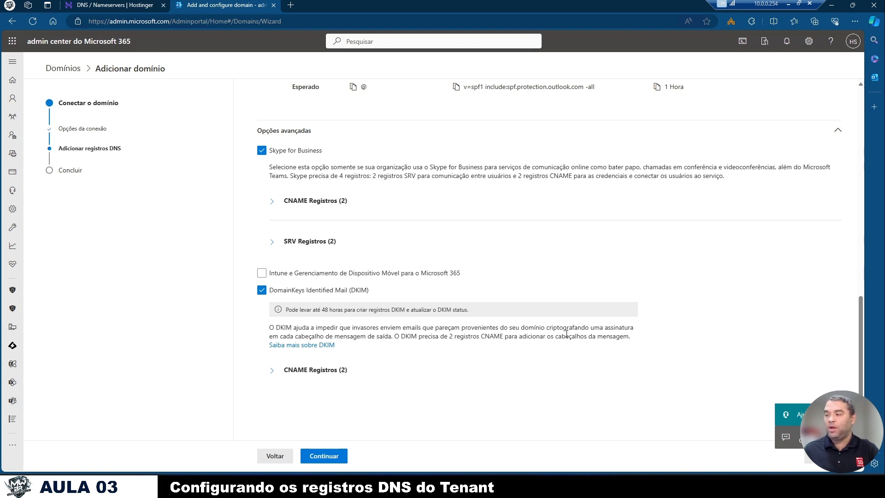
{"action": "left_click_drag", "start_coordinate": [547, 330], "coordinate": [605, 328]}
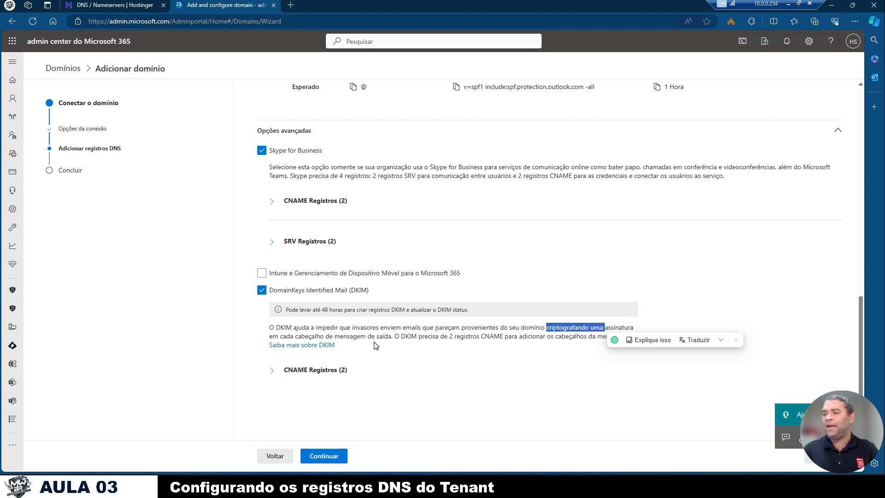
- Expand the list of CNAME records required for Skype for Business
{"action": "scroll", "coordinate": [376, 346], "scroll_direction": "up", "scroll_amount": 3}
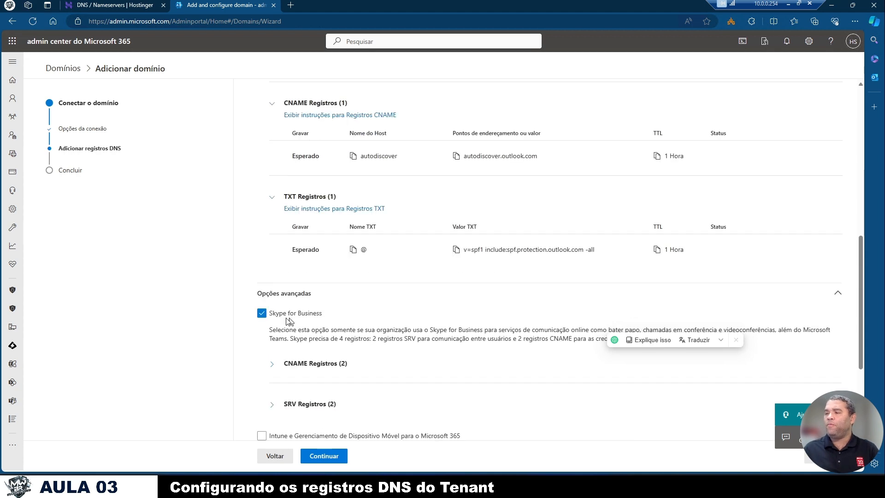
{"action": "scroll", "coordinate": [329, 295], "scroll_direction": "down", "scroll_amount": 2}
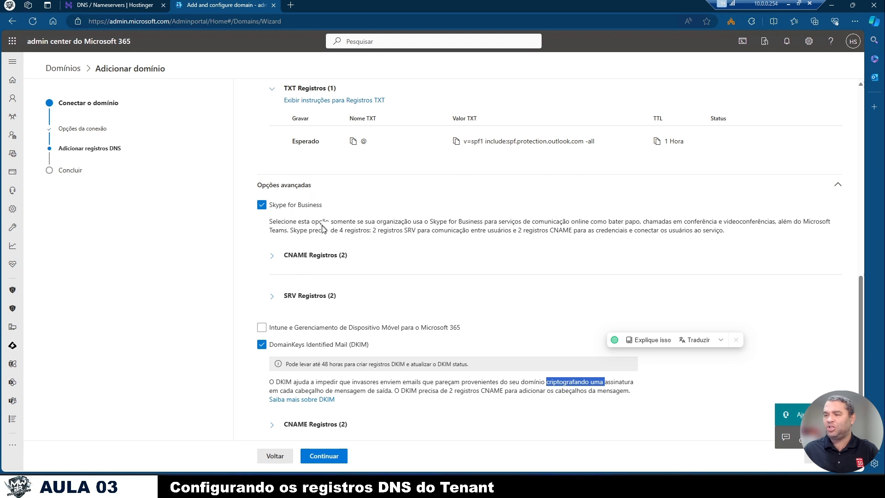
{"action": "scroll", "coordinate": [324, 235], "scroll_direction": "down", "scroll_amount": 1}
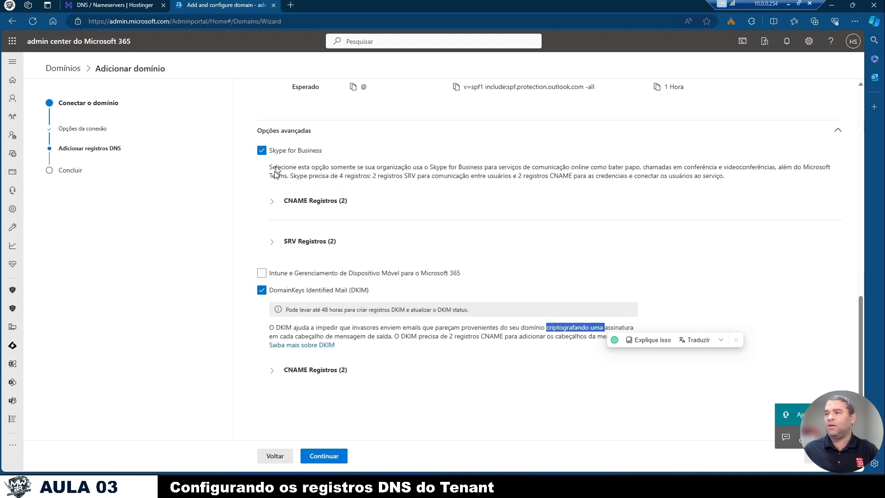
{"action": "left_click", "coordinate": [273, 203]}
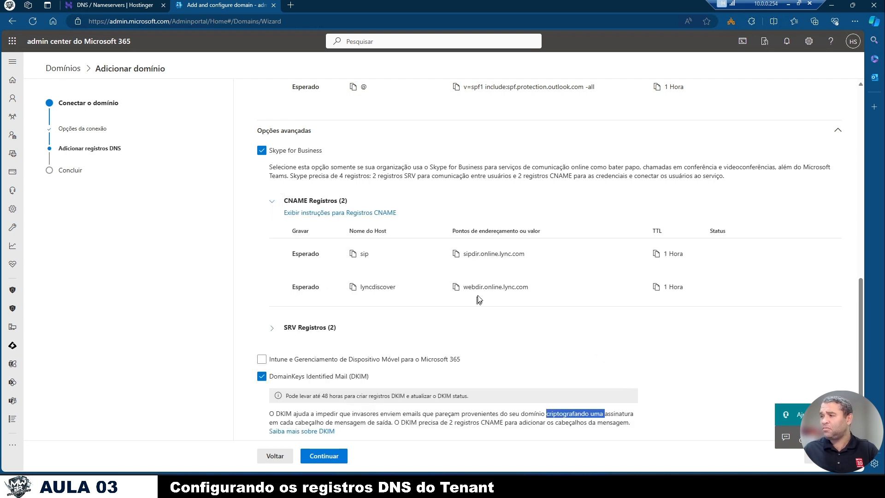
- Copy the sip host name from the Microsoft 365 wizard and start a CNAME record named sip in Hostinger
{"action": "left_click", "coordinate": [353, 254]}
{"action": "left_click", "coordinate": [123, 5]}
{"action": "left_click", "coordinate": [303, 208]}
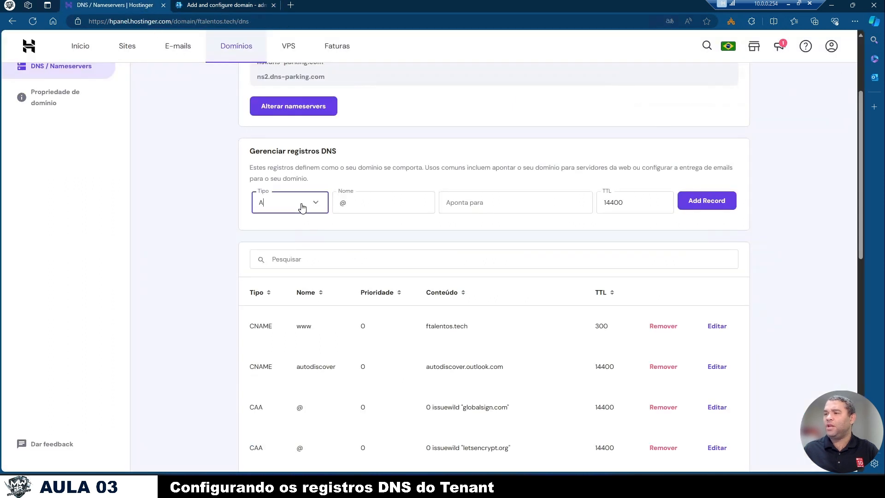
{"action": "left_click", "coordinate": [283, 298]}
{"action": "left_click", "coordinate": [376, 202]}
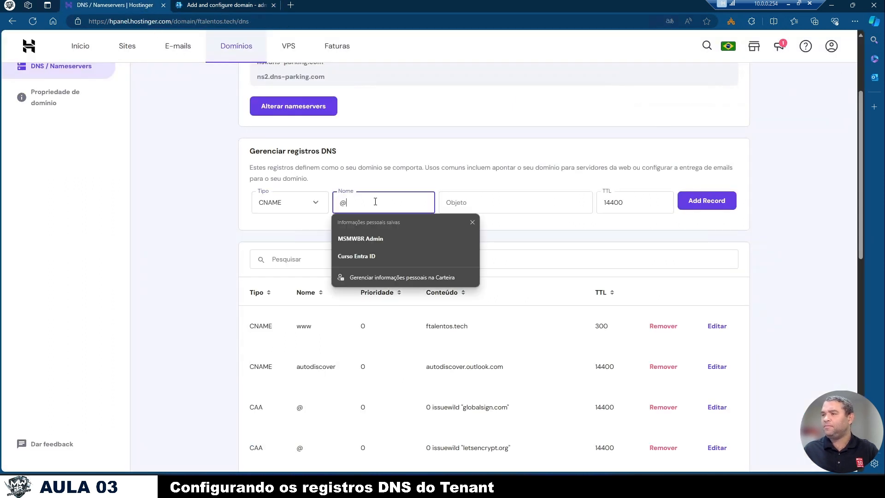
{"action": "key", "text": "BackSpace"}
{"action": "key", "text": "ctrl+v"}
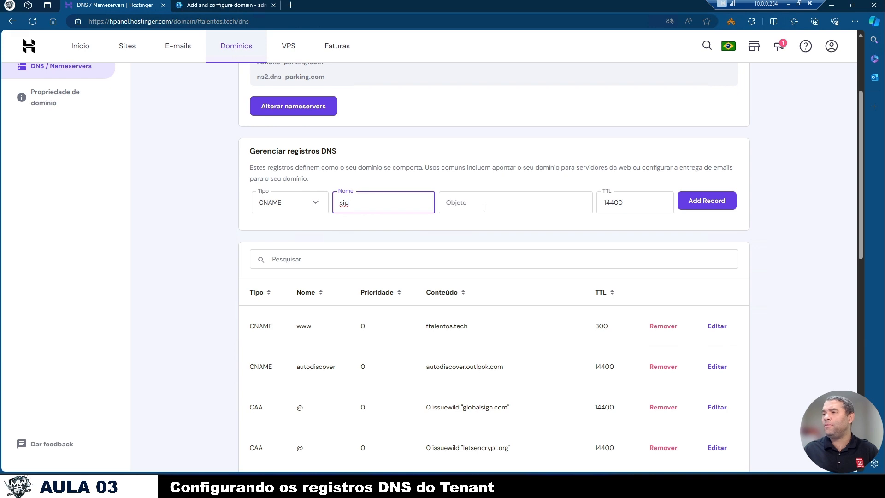
- Copy the sip record's target from the wizard, set it as the Hostinger record's object, sipdir.online.lync.com, and add the record
{"action": "left_click", "coordinate": [252, 5]}
{"action": "left_click", "coordinate": [455, 253]}
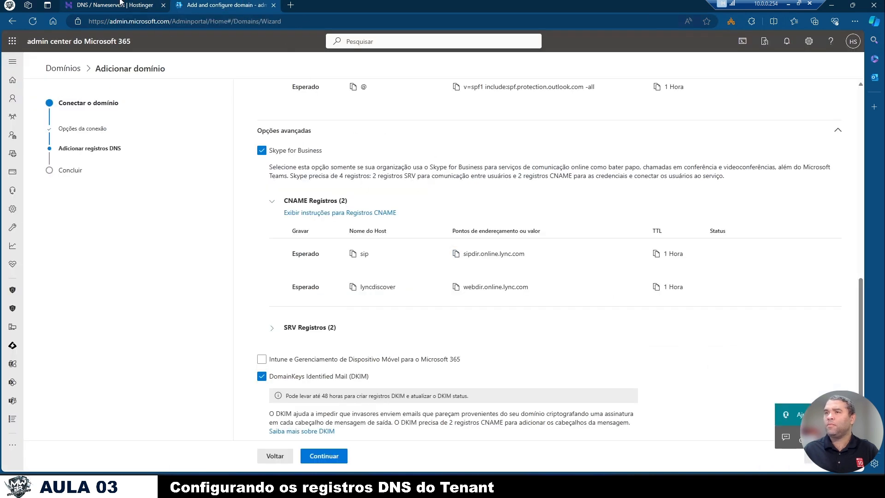
{"action": "left_click", "coordinate": [114, 5]}
{"action": "left_click", "coordinate": [469, 202]}
{"action": "key", "text": "ctrl+v"}
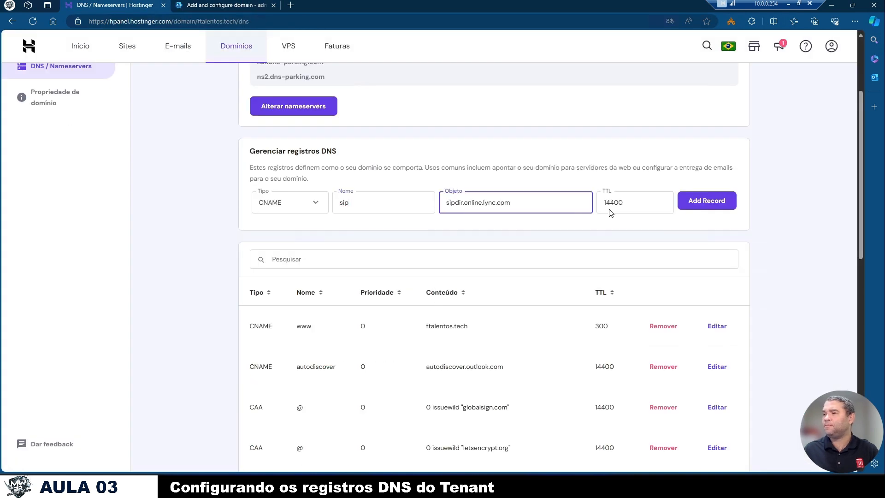
{"action": "left_click", "coordinate": [693, 210]}
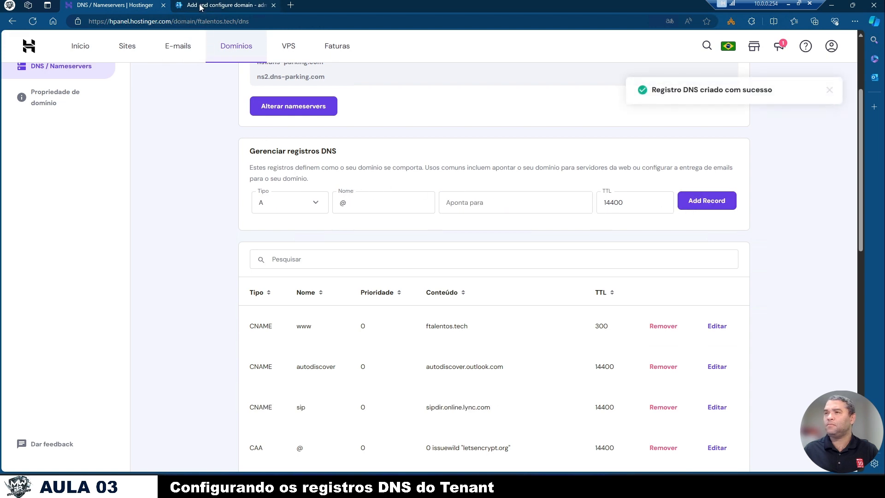
- Copy the second Skype for Business host name from the wizard and start a CNAME record named lyncdiscover in Hostinger
{"action": "left_click", "coordinate": [201, 7]}
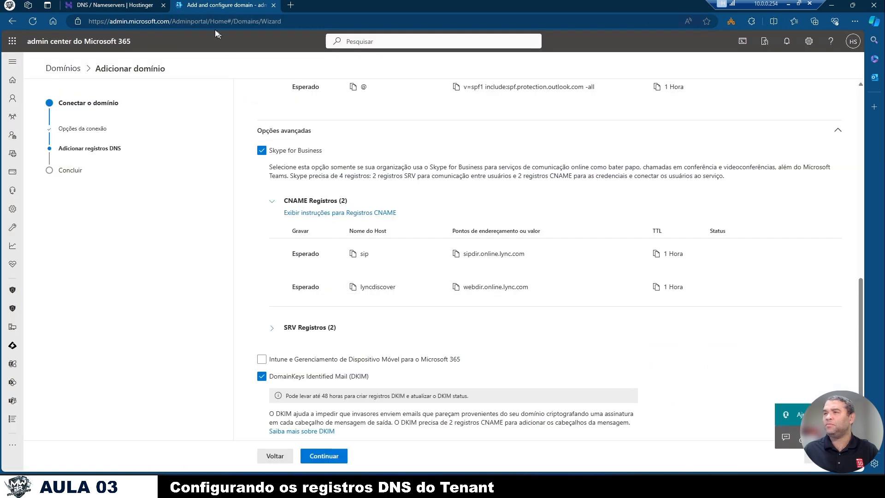
{"action": "left_click", "coordinate": [115, 5]}
{"action": "left_click", "coordinate": [311, 205]}
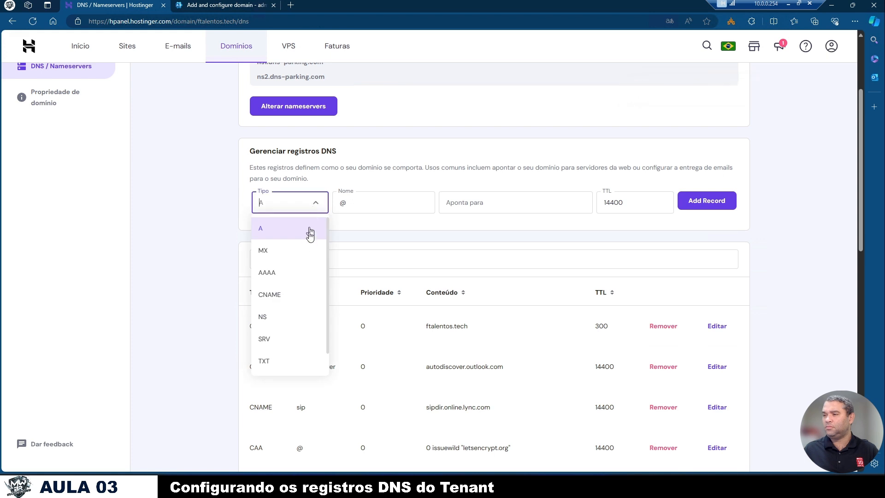
{"action": "left_click", "coordinate": [302, 294]}
{"action": "left_click", "coordinate": [371, 204]}
{"action": "key", "text": "ctrl+v"}
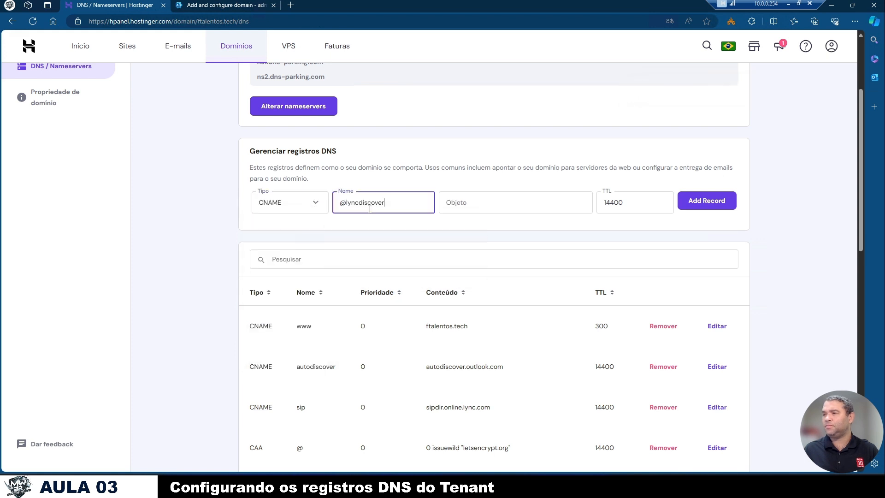
{"action": "triple_click", "coordinate": [370, 209]}
{"action": "key", "text": "ctrl+v"}
- Copy the lyncdiscover target from the wizard, set it as the Hostinger record's object, webdir.online.lync.com, and add the record
{"action": "left_click", "coordinate": [221, 4]}
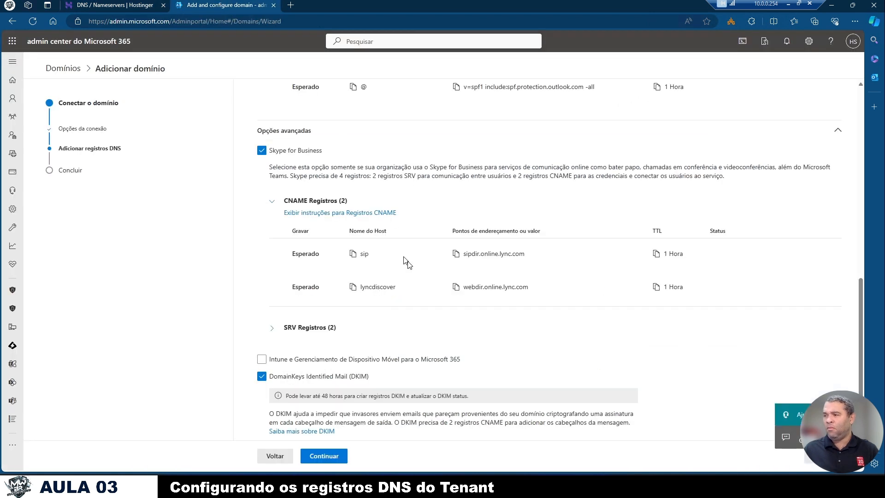
{"action": "left_click", "coordinate": [456, 286]}
{"action": "left_click", "coordinate": [131, 5]}
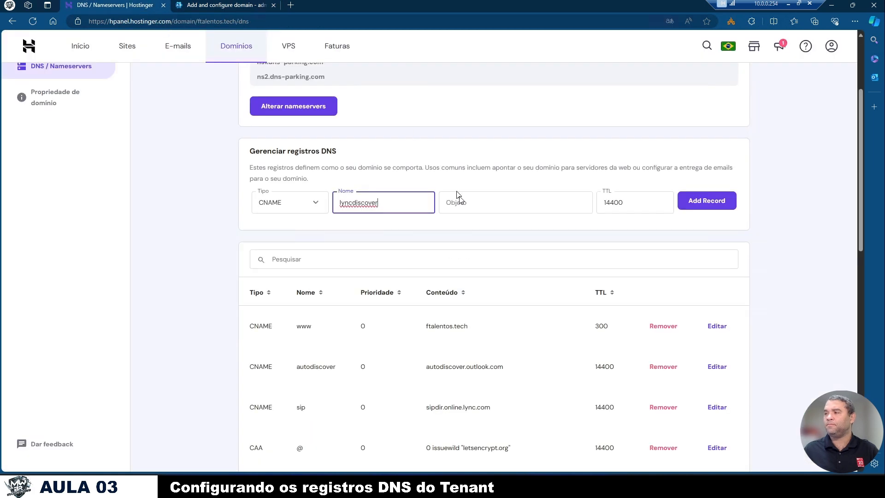
{"action": "left_click", "coordinate": [456, 201]}
{"action": "key", "text": "ctrl+v"}
{"action": "left_click", "coordinate": [695, 205]}
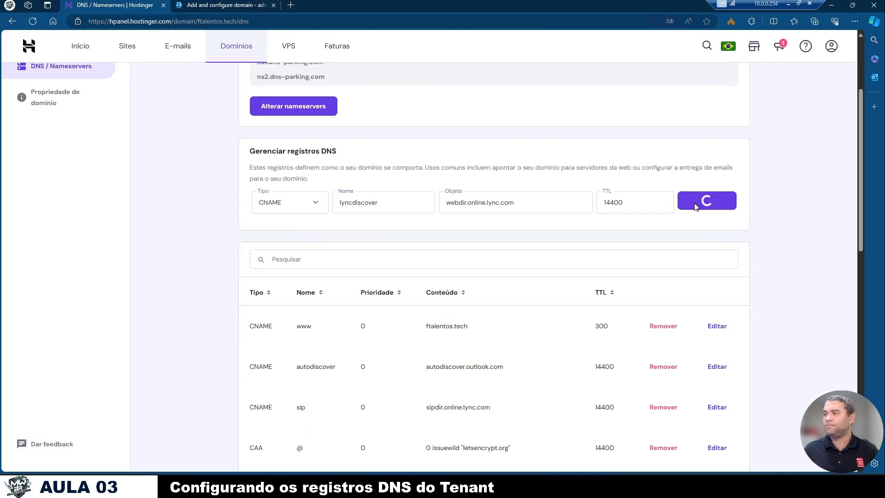
- Return to the Microsoft 365 wizard and expand the list of SRV records required for Skype for Business
{"action": "left_click", "coordinate": [221, 6]}
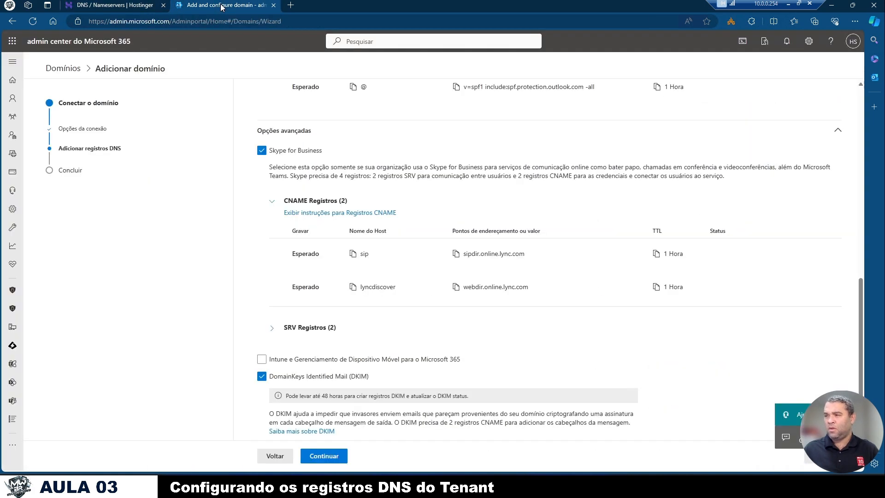
{"action": "scroll", "coordinate": [303, 255], "scroll_direction": "down", "scroll_amount": 2}
{"action": "left_click", "coordinate": [274, 245]}
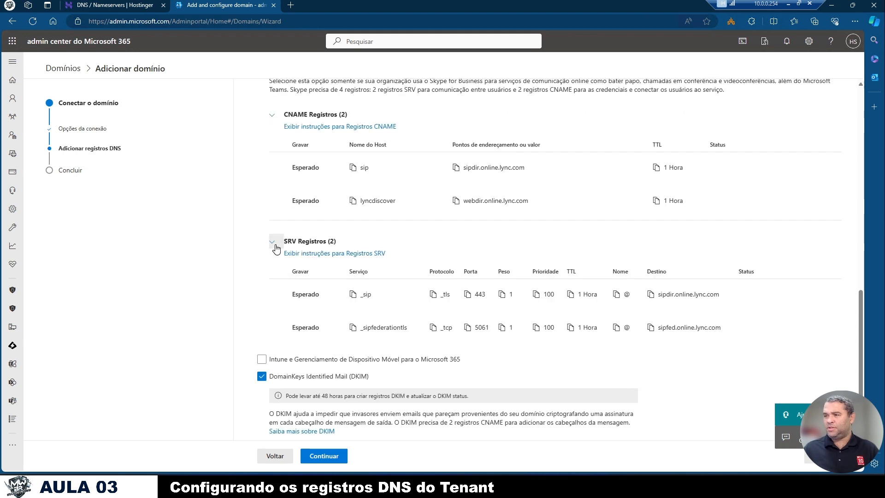
- Copy the _sip service name from the wizard and set the new Hostinger DNS record's type to SRV
{"action": "left_click", "coordinate": [130, 5]}
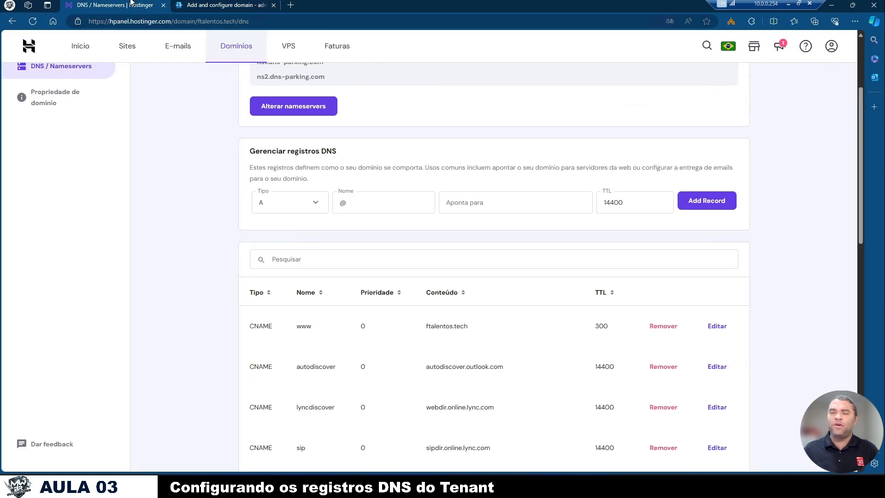
{"action": "left_click", "coordinate": [316, 203]}
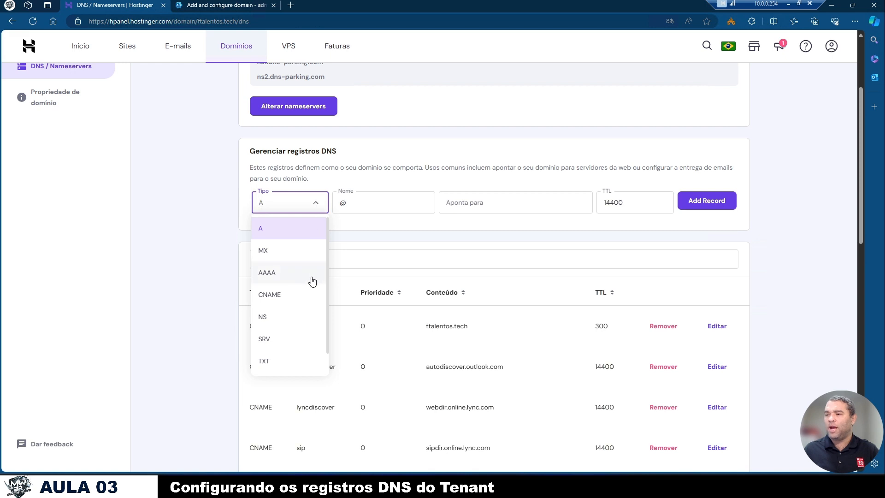
{"action": "scroll", "coordinate": [305, 293], "scroll_direction": "down", "scroll_amount": 1}
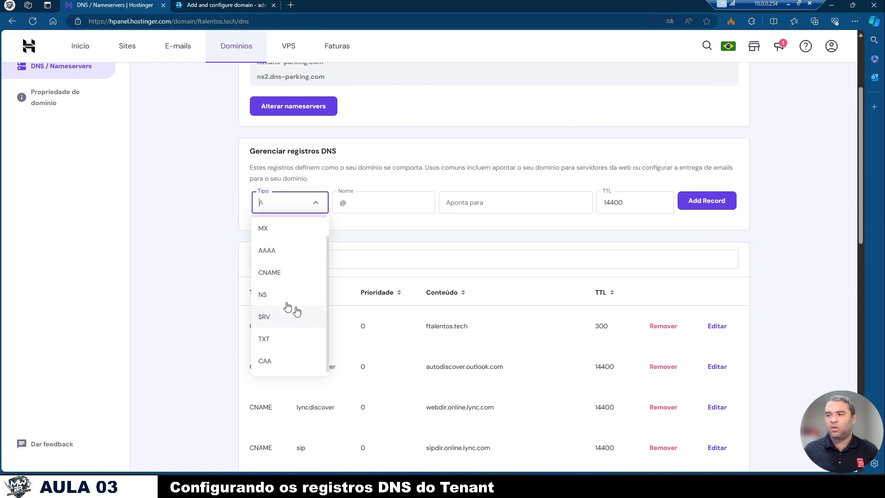
{"action": "left_click", "coordinate": [232, 8]}
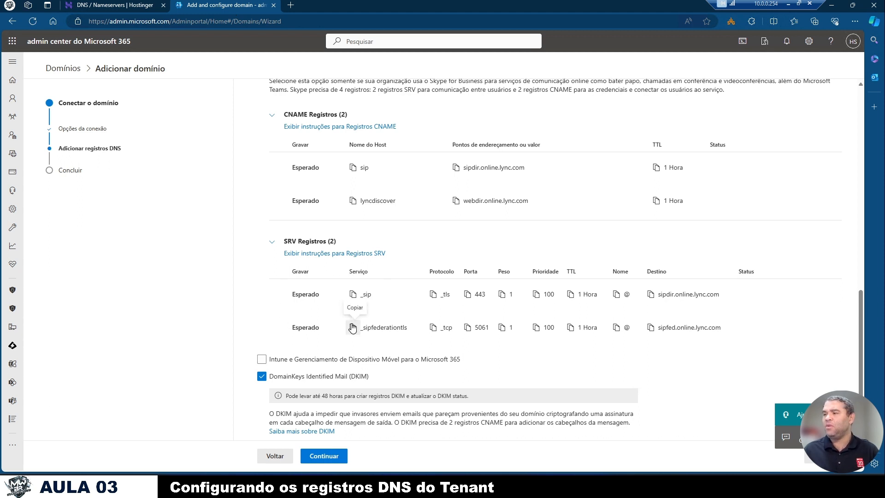
{"action": "left_click", "coordinate": [353, 295]}
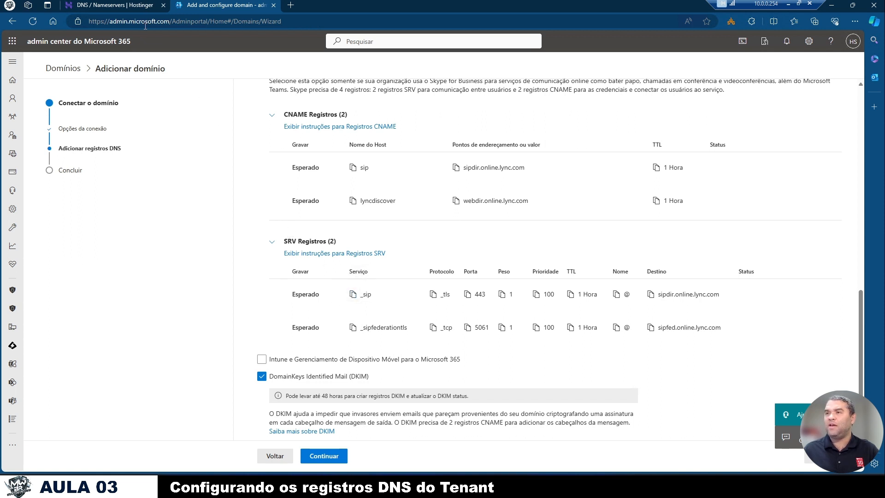
{"action": "left_click", "coordinate": [138, 7]}
{"action": "left_click", "coordinate": [309, 207]}
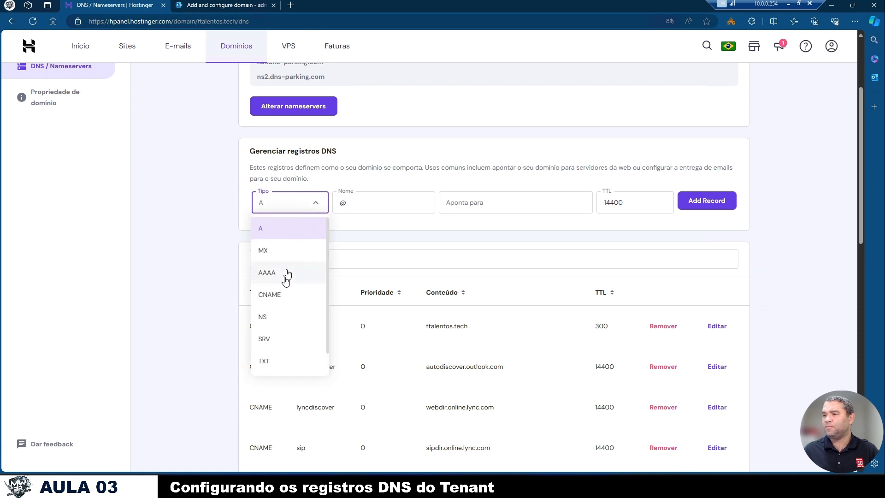
{"action": "left_click", "coordinate": [275, 338]}
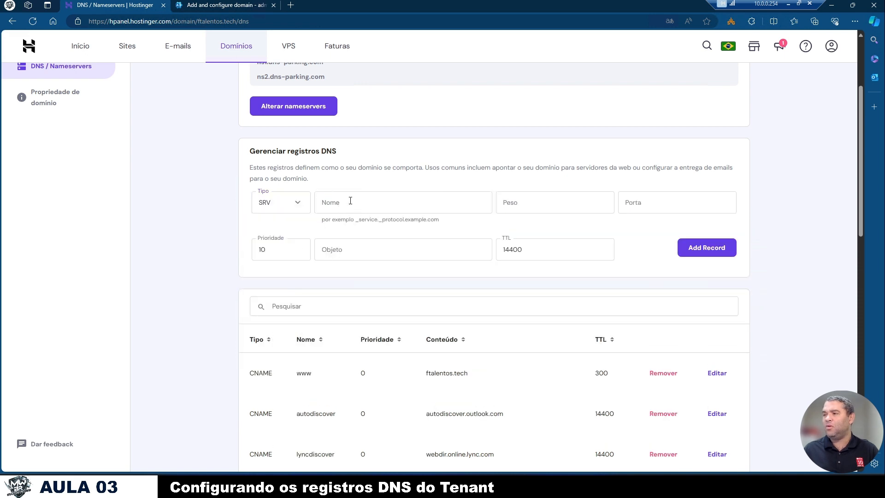
- Check the _sip record's values in the wizard and set the Hostinger SRV record's weight to 1 and port to 443
{"action": "left_click", "coordinate": [222, 5]}
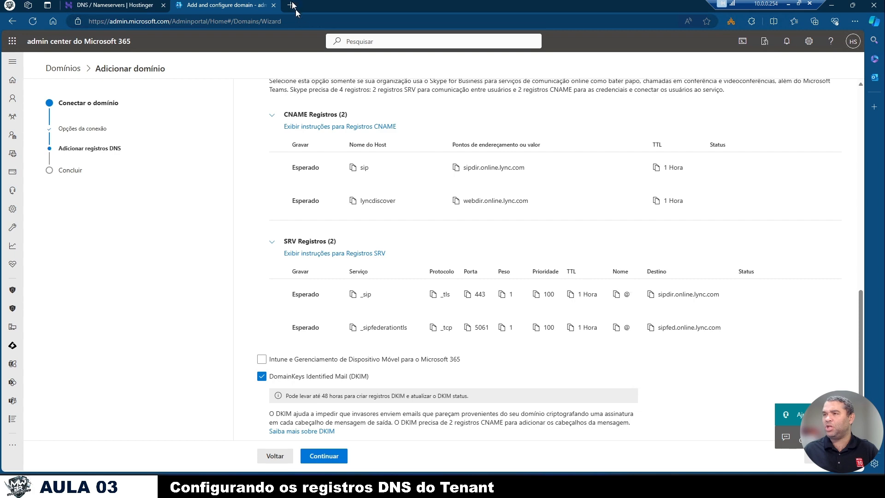
{"action": "left_click", "coordinate": [115, 5]}
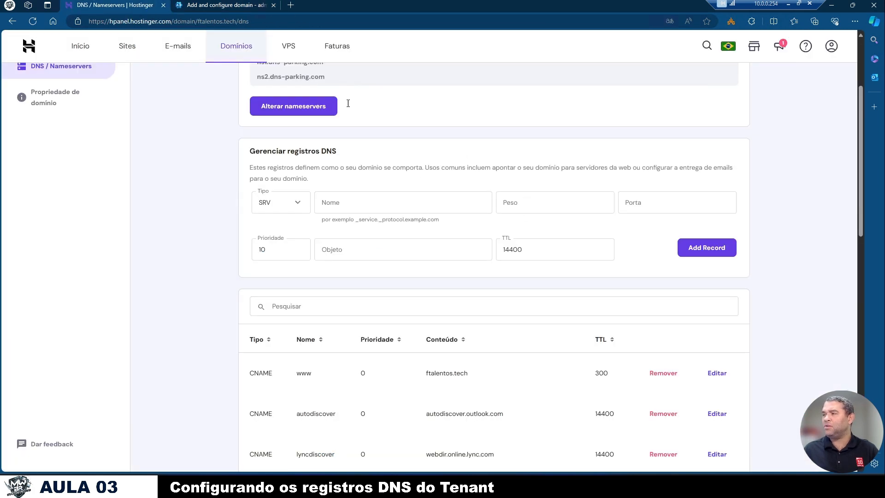
{"action": "left_click", "coordinate": [223, 5]}
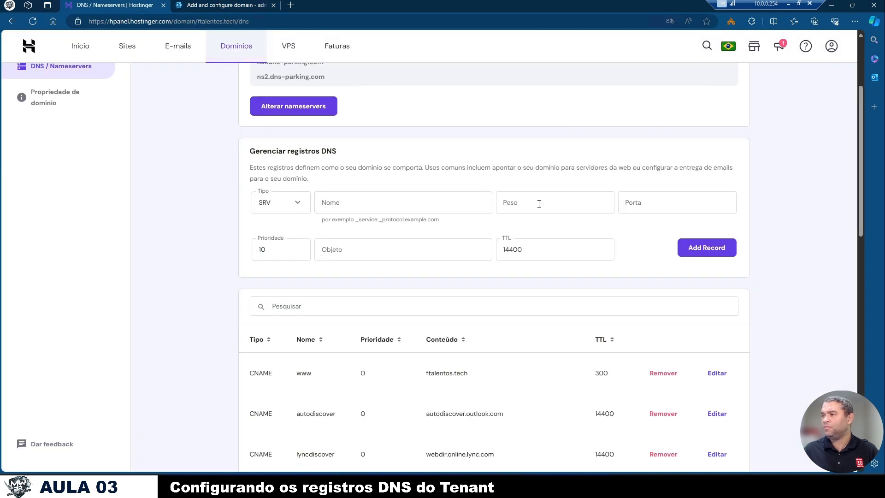
{"action": "left_click", "coordinate": [538, 204]}
{"action": "left_click", "coordinate": [258, 5]}
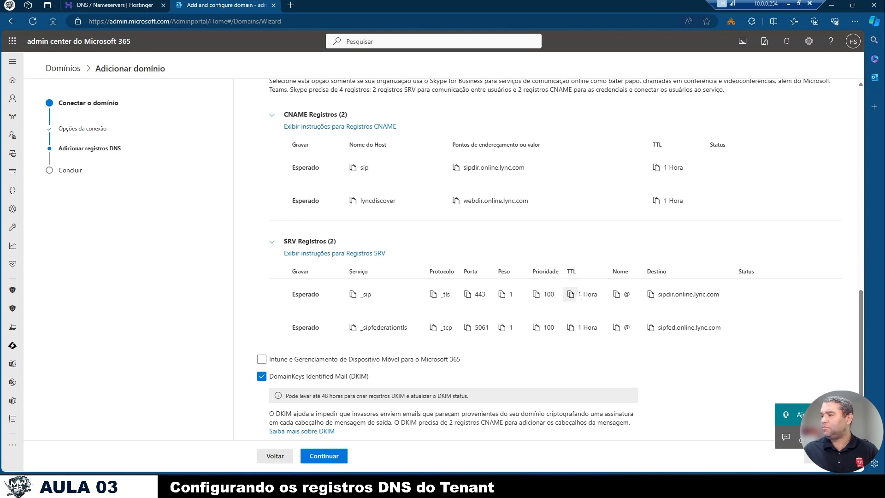
{"action": "left_click", "coordinate": [116, 5]}
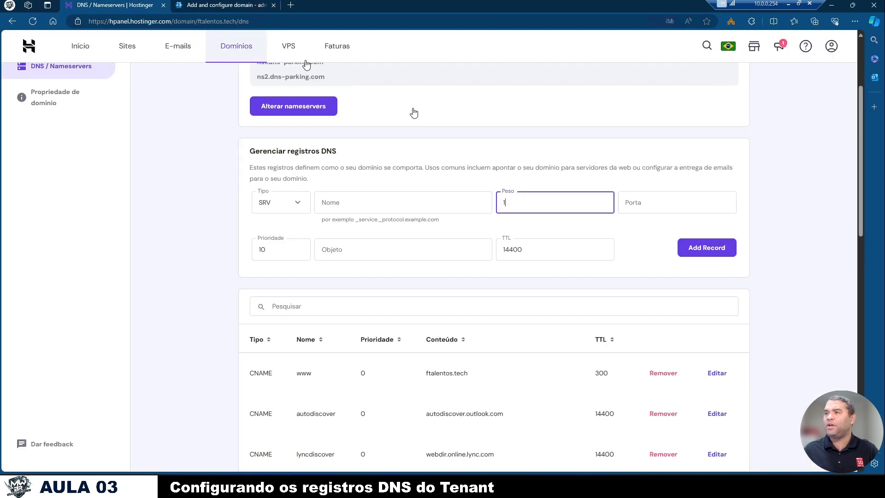
{"action": "left_click", "coordinate": [644, 206]}
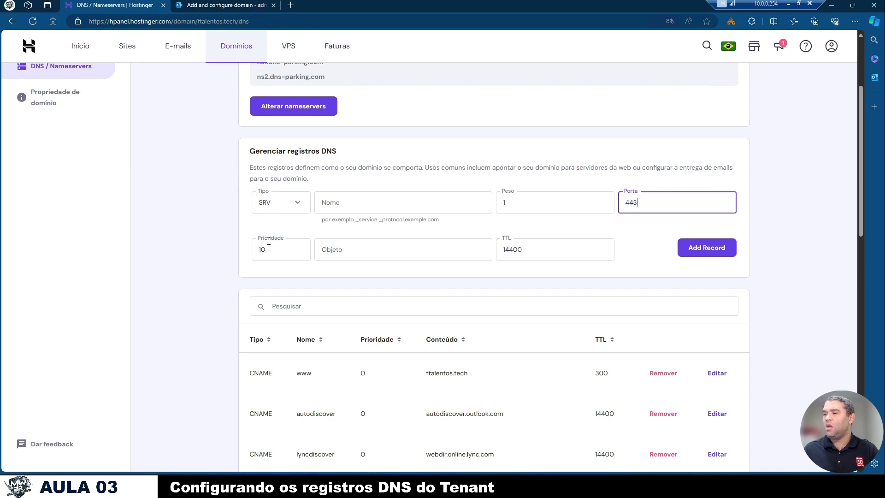
- Check the _sip record's priority in the wizard and set the Hostinger SRV record's priority to 1
{"action": "left_click", "coordinate": [224, 5]}
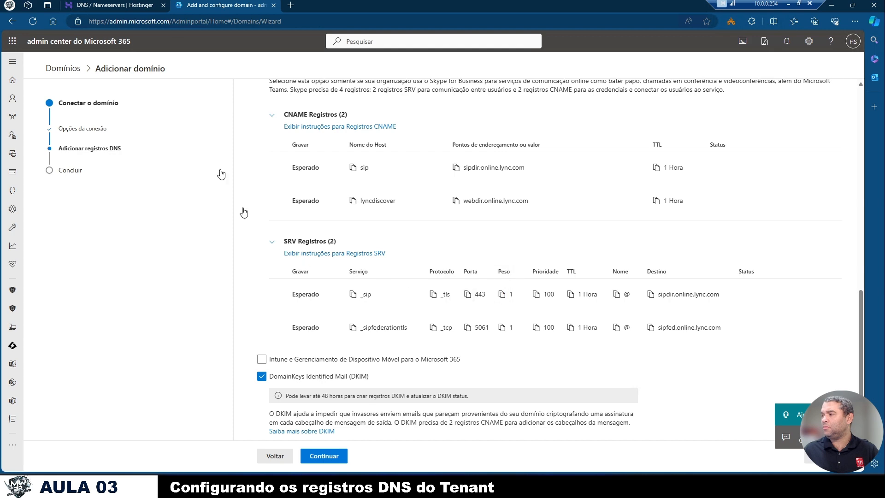
{"action": "left_click", "coordinate": [134, 5]}
{"action": "left_click", "coordinate": [279, 257]}
{"action": "double_click", "coordinate": [279, 257]}
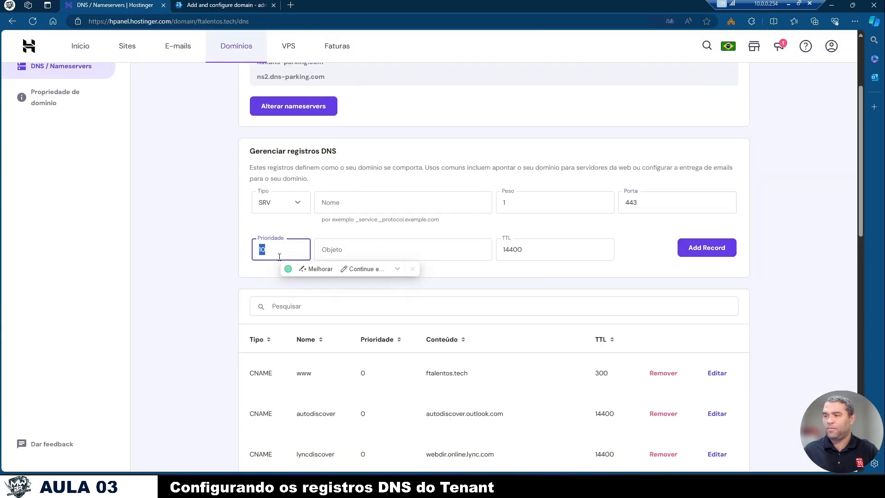
{"action": "type", "text": "100"}
{"action": "left_click", "coordinate": [229, 4]}
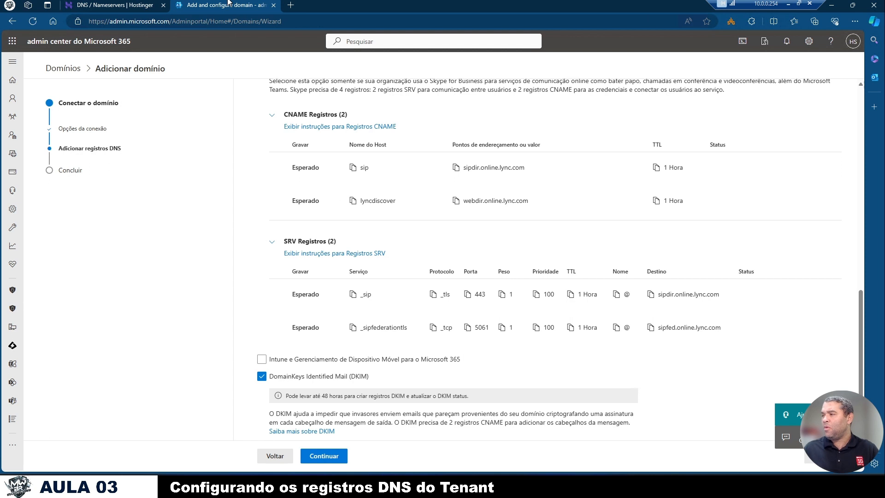
{"action": "left_click", "coordinate": [152, 4]}
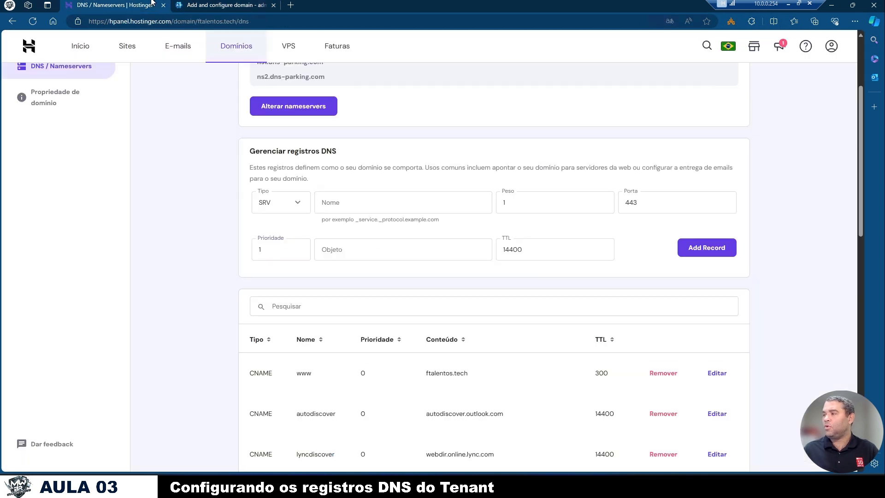
- Copy the _sip record's destination from the wizard and paste sipdir.online.lync.com as the Hostinger SRV record's name
{"action": "left_click", "coordinate": [345, 249]}
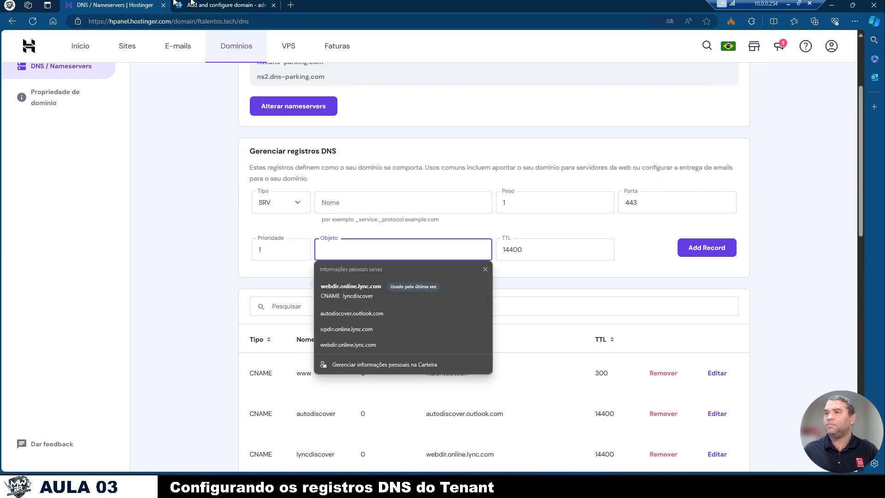
{"action": "left_click", "coordinate": [218, 4]}
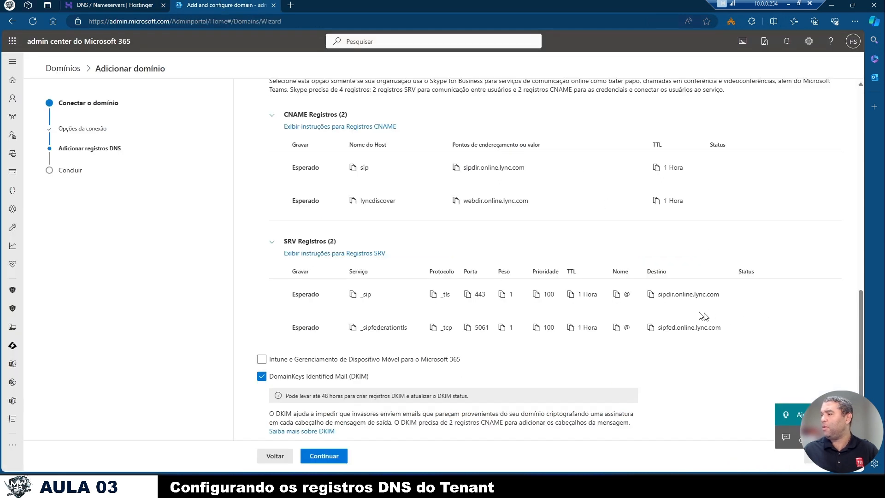
{"action": "left_click", "coordinate": [649, 295]}
{"action": "left_click", "coordinate": [134, 5]}
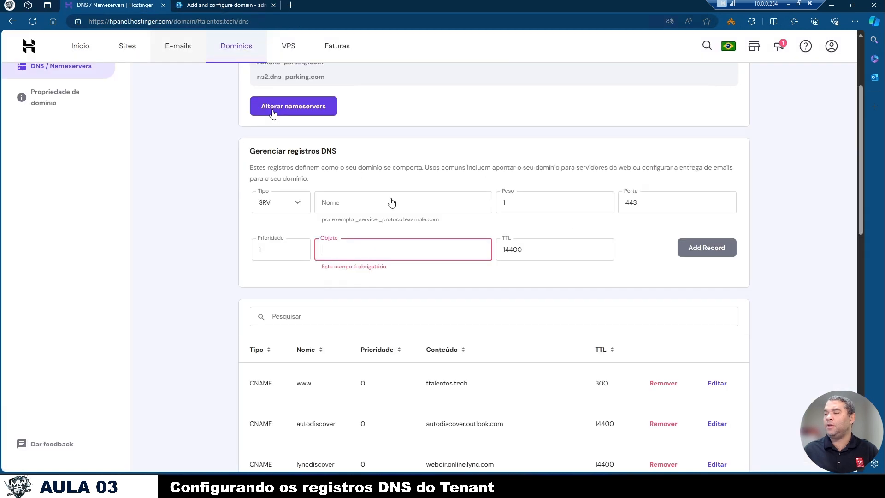
{"action": "left_click", "coordinate": [432, 195]}
{"action": "key", "text": "ctrl+v"}
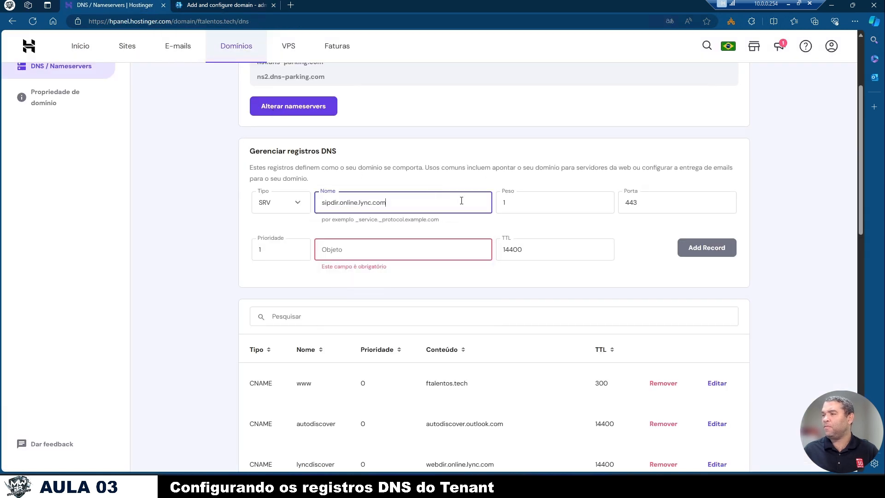
- Recheck the _sip entry in the wizard, copy its service name, and replace the Hostinger SRV record's name with _sip
{"action": "left_click", "coordinate": [613, 245]}
{"action": "left_click", "coordinate": [341, 254]}
{"action": "left_click", "coordinate": [382, 234]}
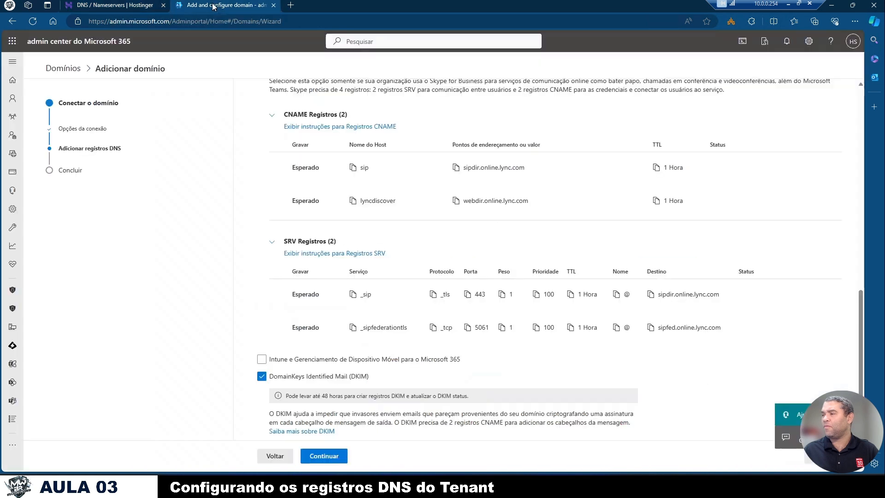
{"action": "left_click", "coordinate": [213, 6]}
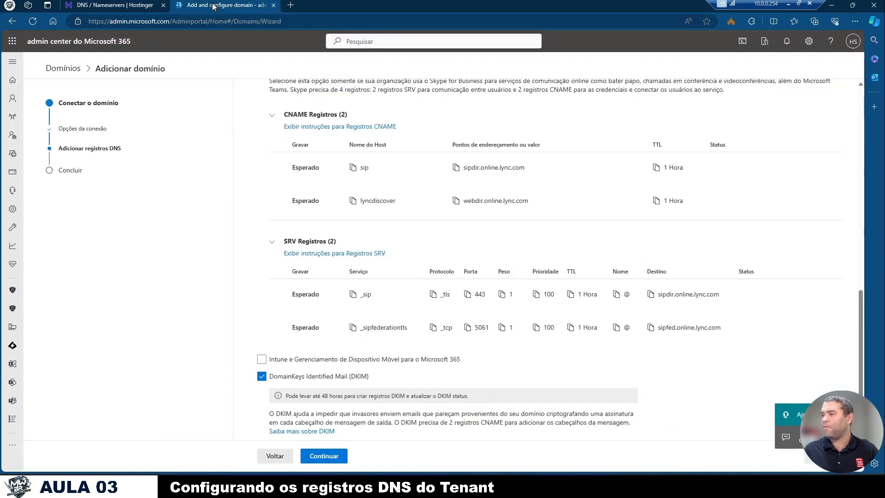
{"action": "left_click", "coordinate": [134, 4]}
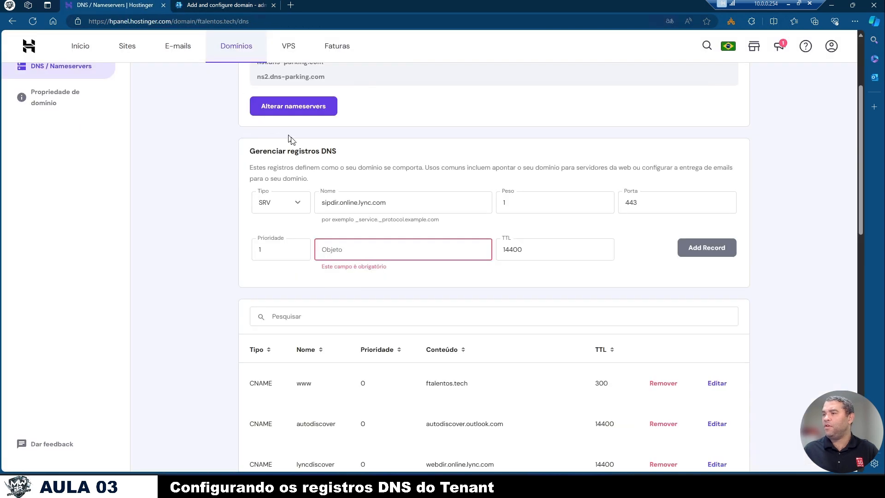
{"action": "triple_click", "coordinate": [333, 204]}
{"action": "left_click", "coordinate": [214, 5]}
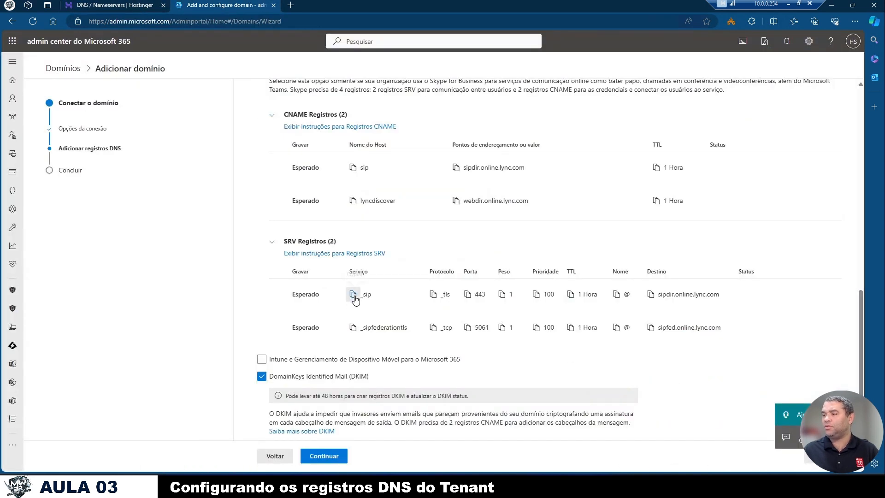
{"action": "left_click", "coordinate": [353, 297]}
{"action": "left_click", "coordinate": [134, 4]}
{"action": "left_click", "coordinate": [336, 205]}
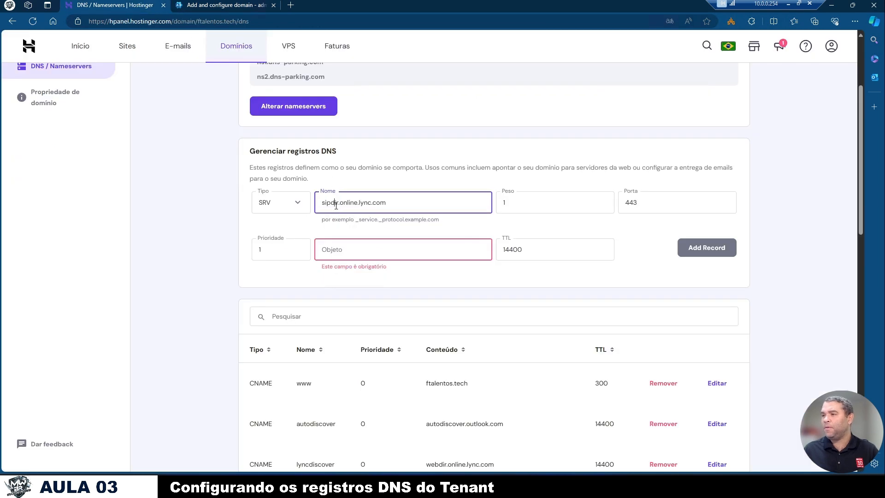
{"action": "triple_click", "coordinate": [336, 205]}
{"action": "key", "text": "ctrl+v"}
- Copy the _sip destination from the wizard, paste sipdir.online.lync.com as the SRV record's target, and add the record
{"action": "left_click", "coordinate": [214, 5]}
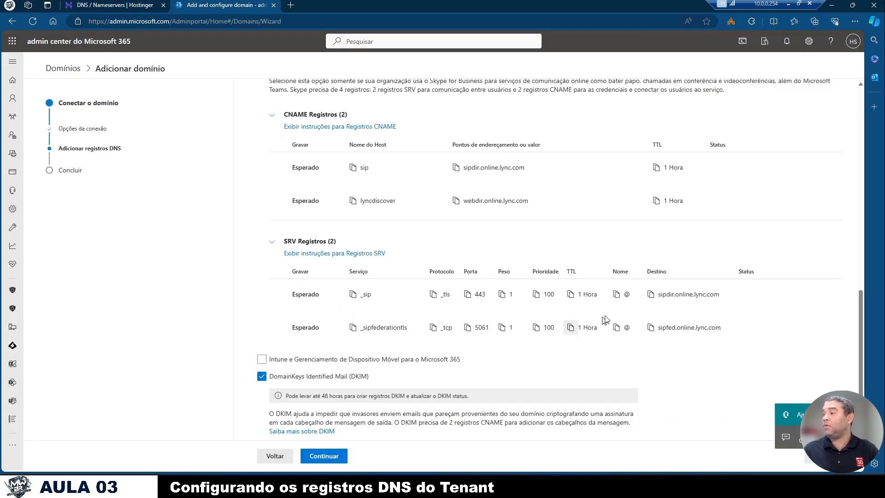
{"action": "left_click", "coordinate": [651, 294]}
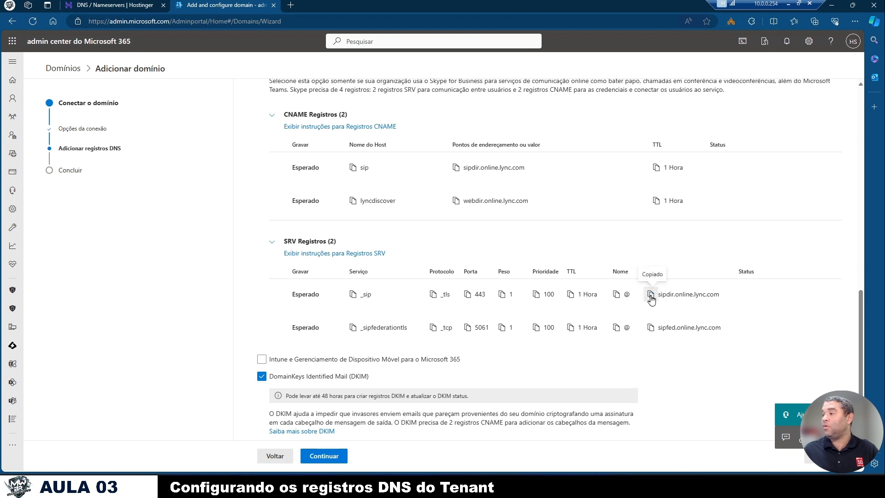
{"action": "left_click", "coordinate": [126, 4]}
{"action": "left_click", "coordinate": [378, 253]}
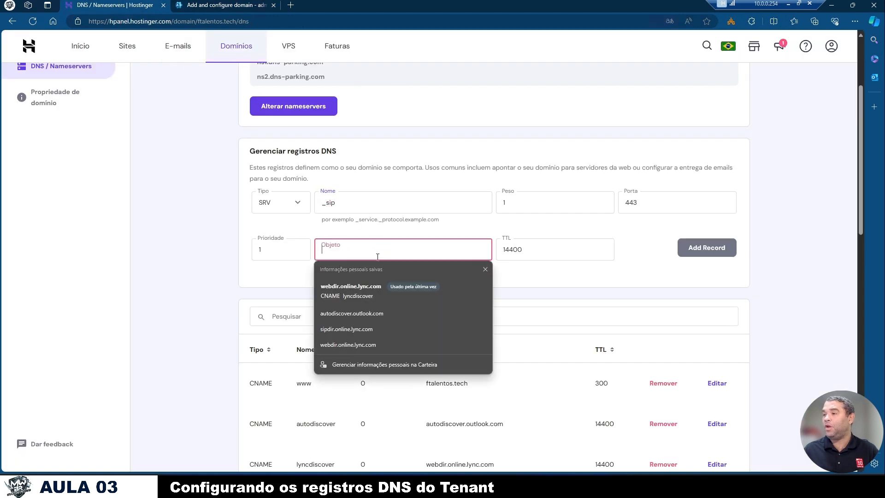
{"action": "key", "text": "ctrl+v"}
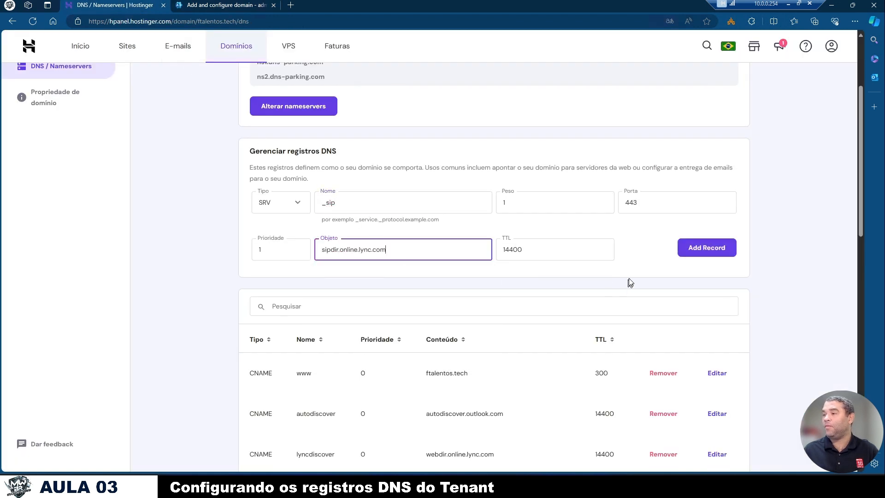
{"action": "left_click", "coordinate": [702, 252]}
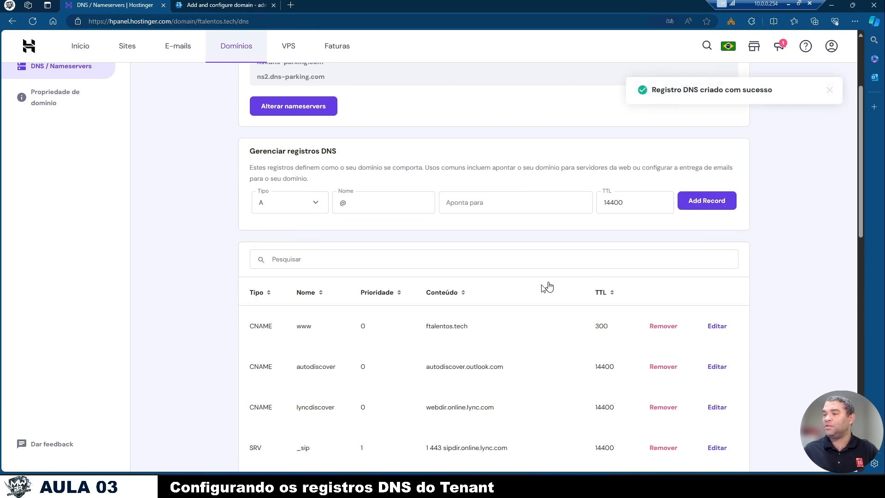
{"action": "scroll", "coordinate": [461, 299], "scroll_direction": "down", "scroll_amount": 4}
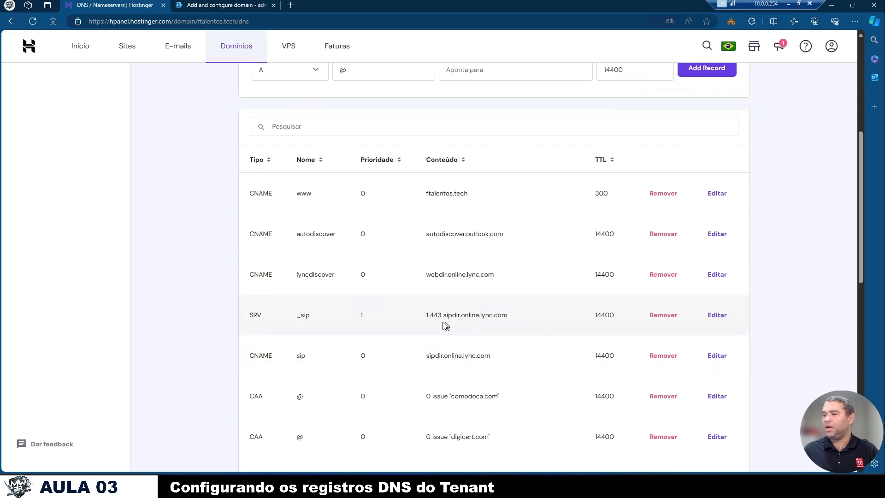
- Start a new SRV record in Hostinger and set its name to _sipfederationtls, copied from the wizard's service value
{"action": "left_click", "coordinate": [251, 6]}
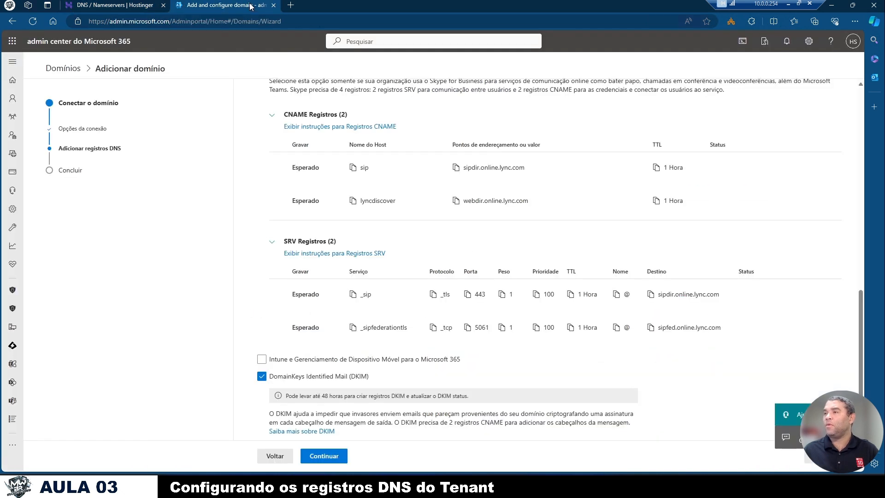
{"action": "left_click", "coordinate": [354, 329]}
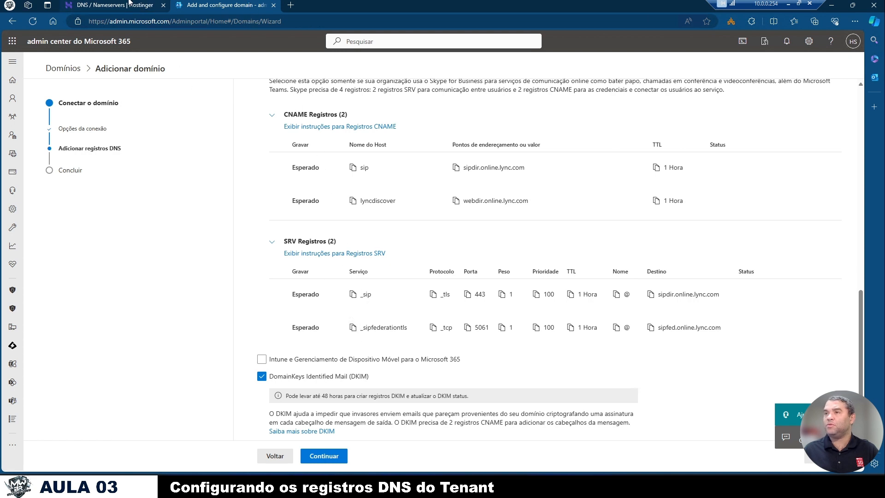
{"action": "left_click", "coordinate": [129, 5]}
{"action": "scroll", "coordinate": [277, 122], "scroll_direction": "up", "scroll_amount": 3}
{"action": "left_click", "coordinate": [312, 144]}
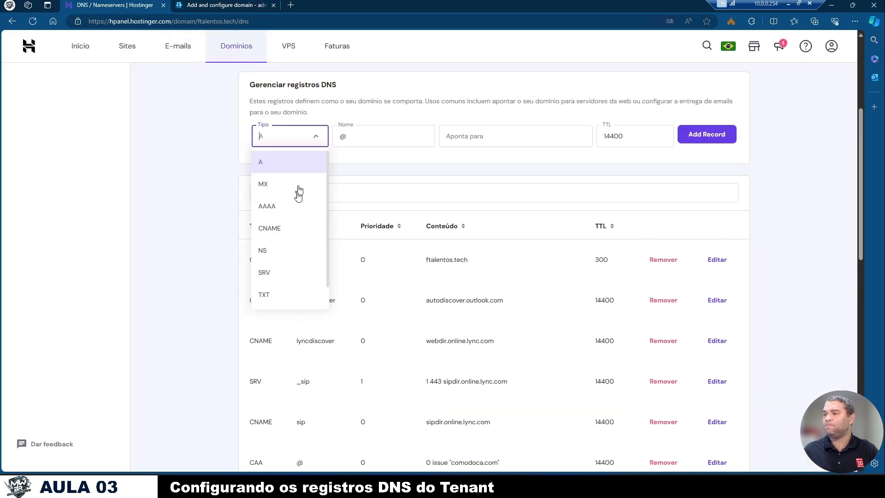
{"action": "left_click", "coordinate": [282, 274]}
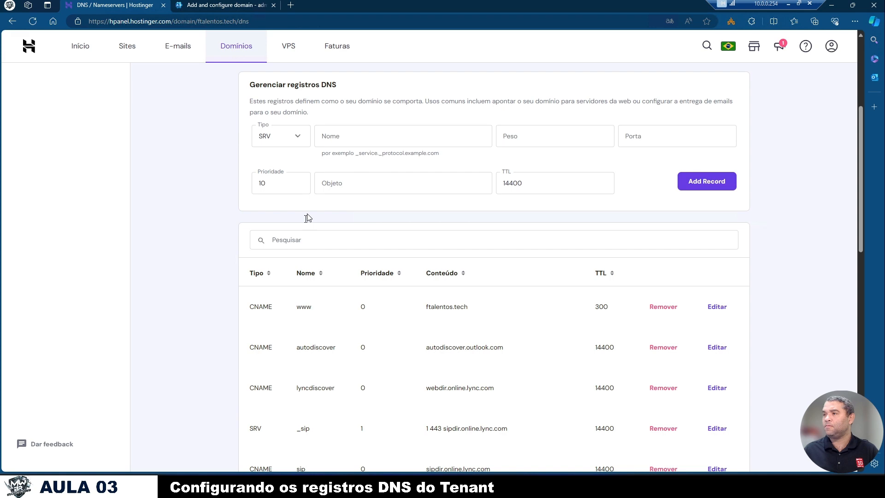
{"action": "left_click", "coordinate": [217, 5]}
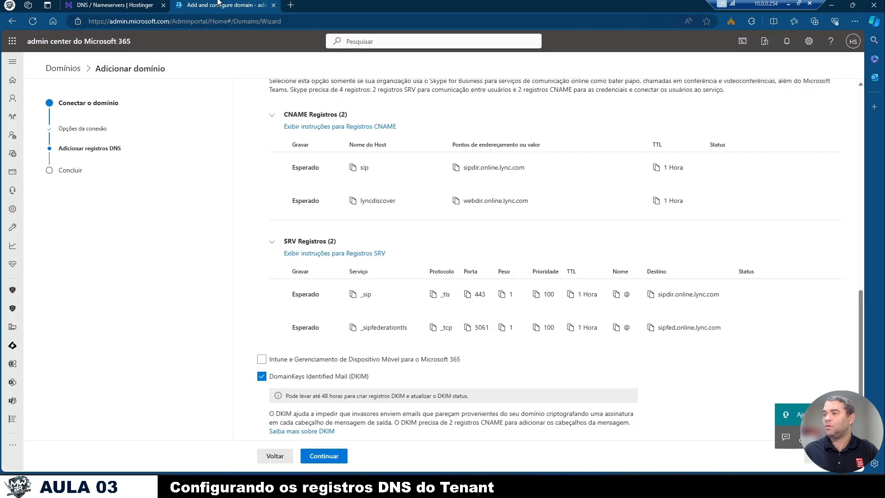
{"action": "left_click", "coordinate": [352, 325]}
{"action": "left_click", "coordinate": [129, 5]}
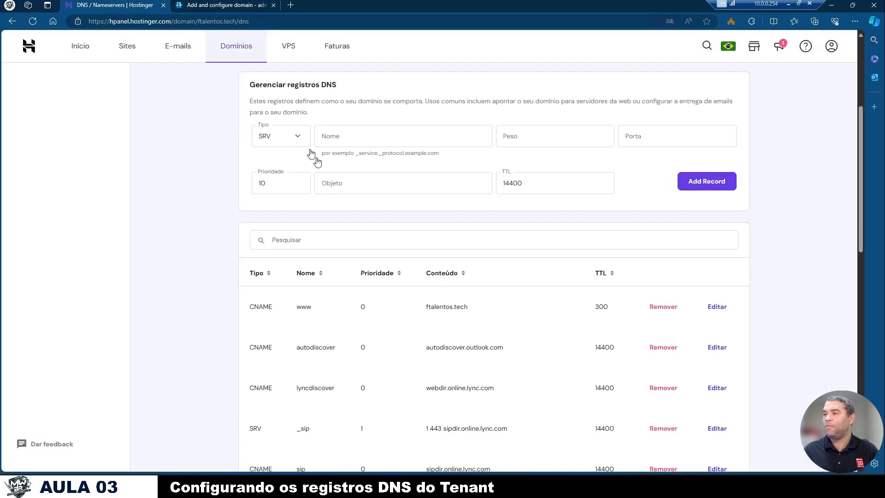
{"action": "left_click", "coordinate": [391, 137]}
{"action": "key", "text": "ctrl+v"}
- Check the _sipfederationtls values in the wizard and set the Hostinger SRV record's weight to 1 and port to 5061
{"action": "left_click", "coordinate": [536, 143]}
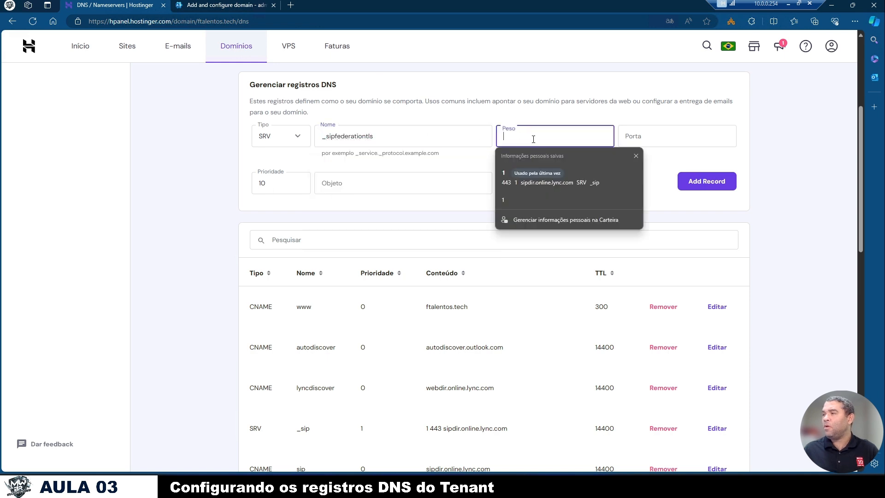
{"action": "left_click", "coordinate": [242, 4]}
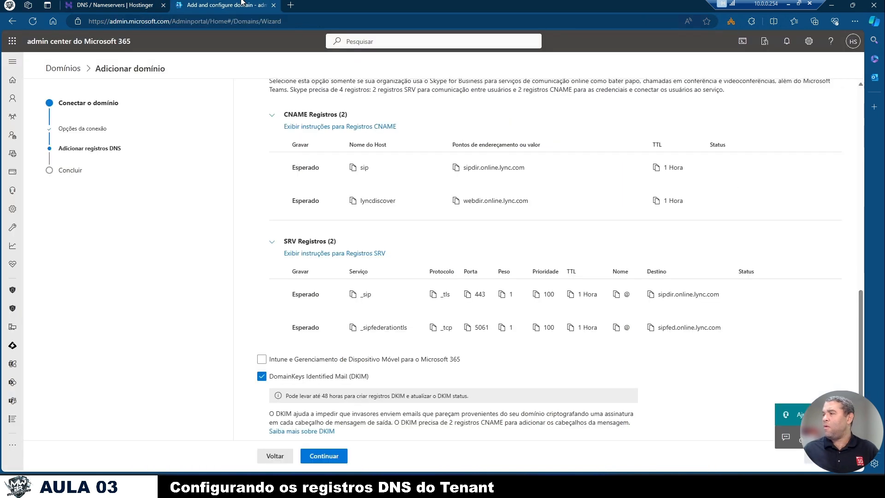
{"action": "left_click", "coordinate": [115, 5]}
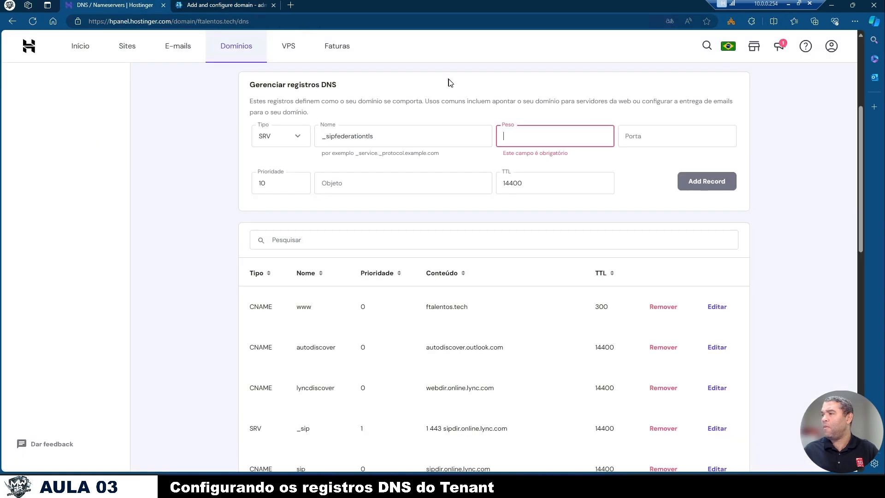
{"action": "type", "text": "1"}
{"action": "left_click", "coordinate": [643, 128]}
{"action": "left_click", "coordinate": [241, 4]}
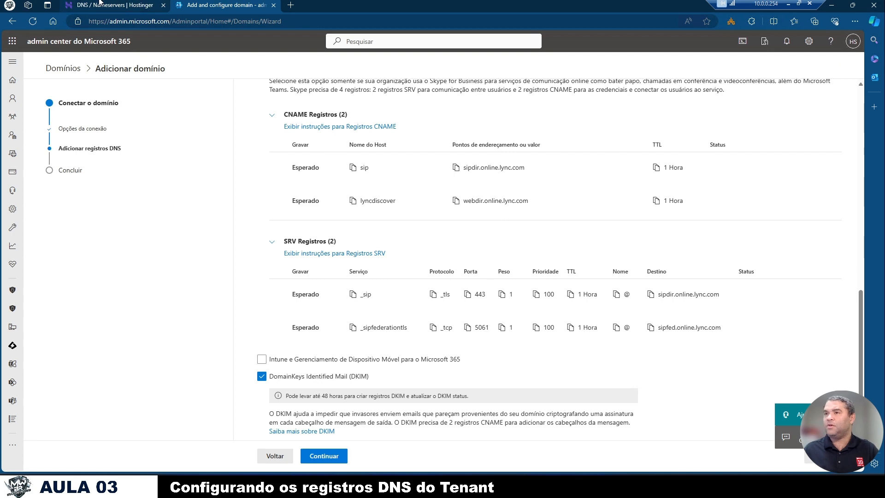
{"action": "key", "text": "ctrl+Tab"}
{"action": "type", "text": "506"}
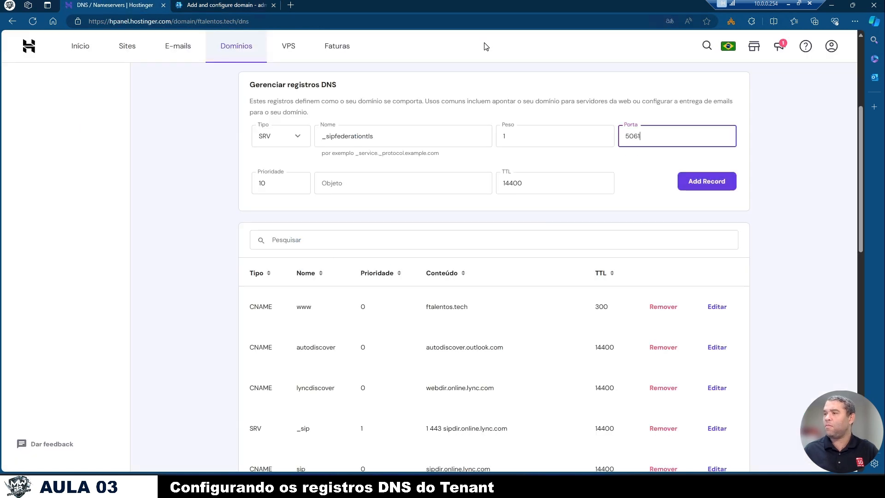
- Copy the _sipfederationtls destination from the wizard, paste sipfed.online.lync.com as the SRV record's target, and add the record
{"action": "left_click", "coordinate": [232, 4]}
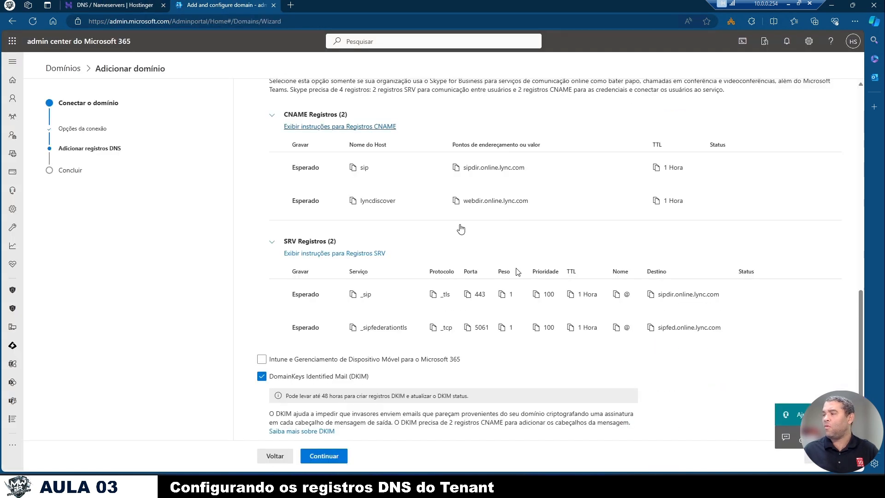
{"action": "left_click", "coordinate": [651, 327]}
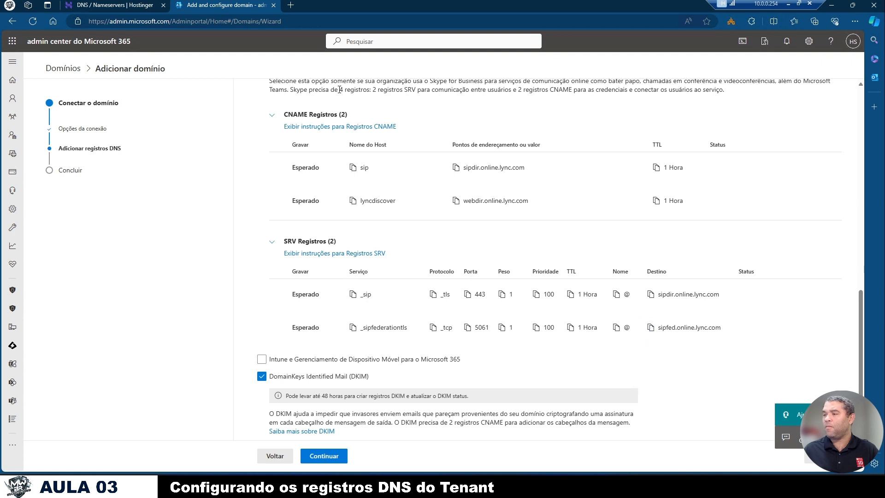
{"action": "left_click", "coordinate": [111, 7]}
{"action": "left_click", "coordinate": [379, 182]}
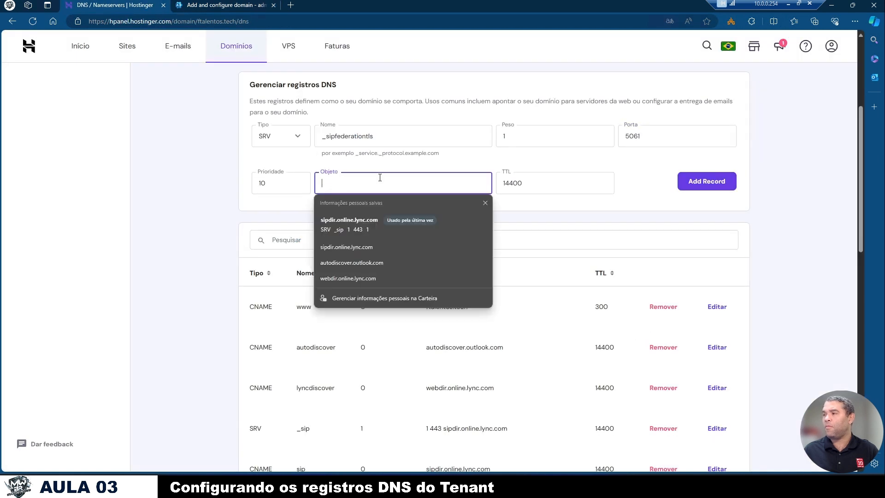
{"action": "key", "text": "ctrl+v"}
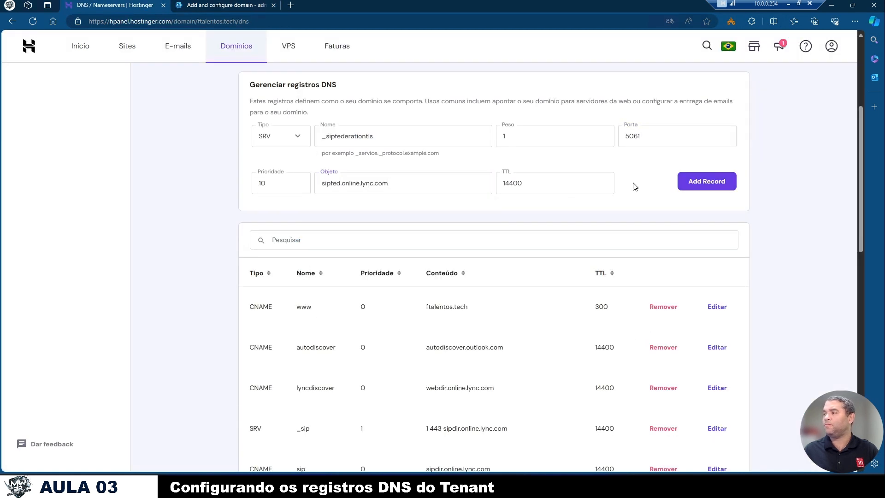
{"action": "left_click", "coordinate": [707, 182]}
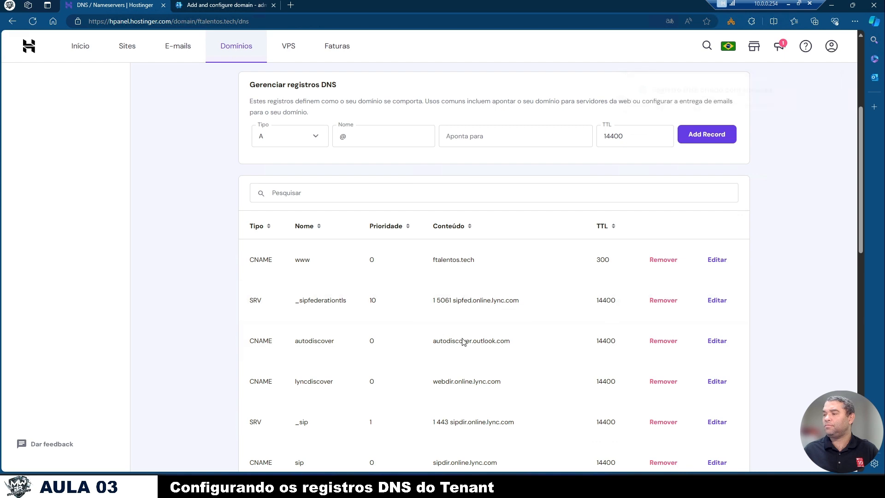
- Expand the wizard's DKIM CNAME records and start a Hostinger CNAME record named selector1._domainkey
{"action": "left_click", "coordinate": [217, 5]}
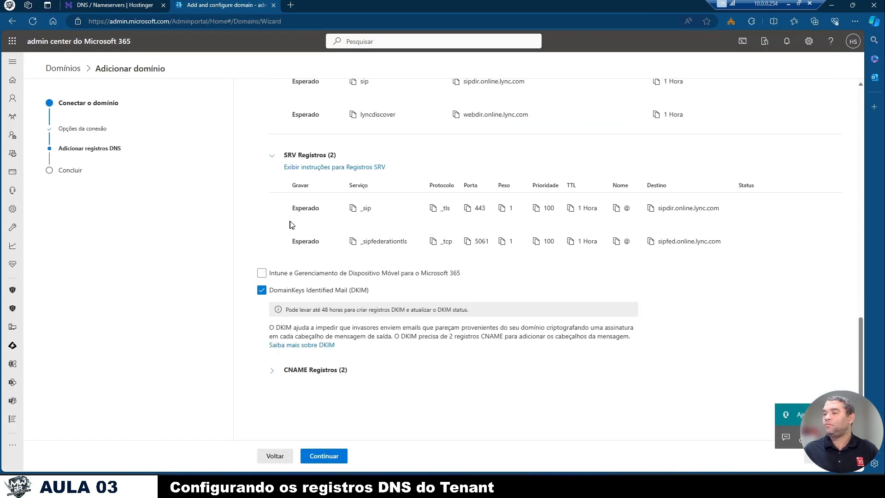
{"action": "left_click", "coordinate": [273, 370]}
{"action": "scroll", "coordinate": [275, 378], "scroll_direction": "down", "scroll_amount": 2}
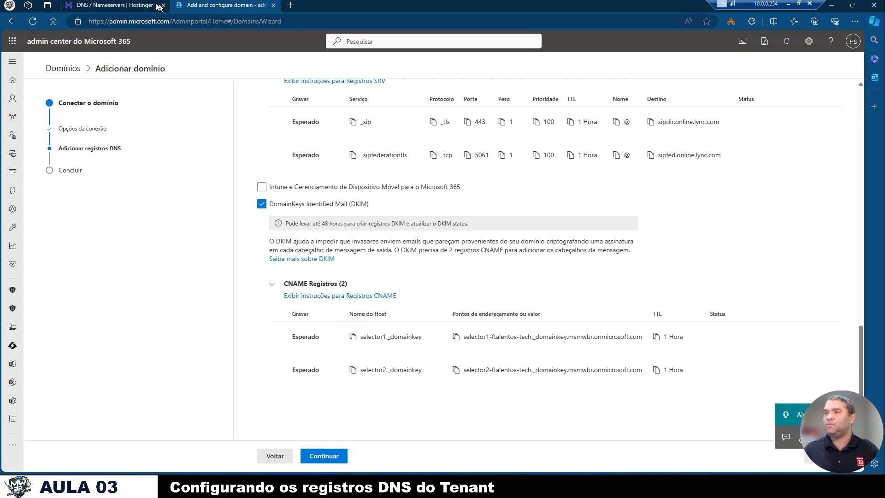
{"action": "left_click", "coordinate": [111, 5]}
{"action": "left_click", "coordinate": [310, 137]}
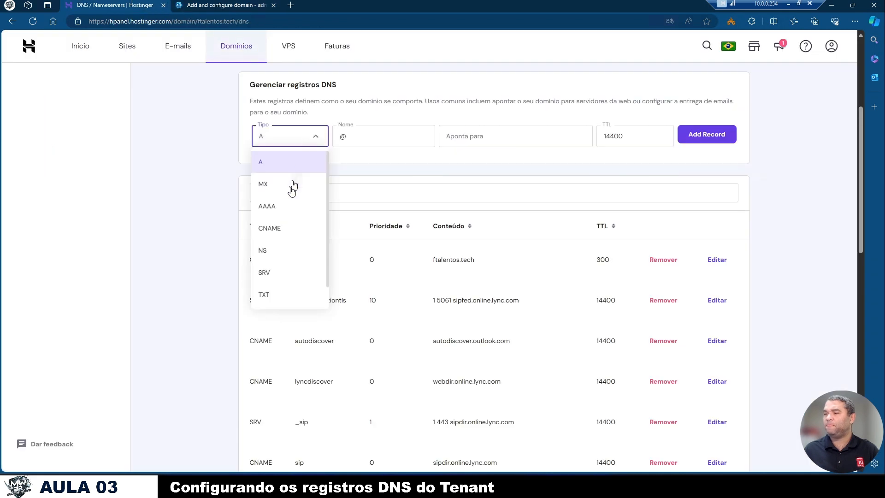
{"action": "left_click", "coordinate": [282, 229]}
{"action": "left_click", "coordinate": [398, 138]}
{"action": "key", "text": "ctrl+v"}
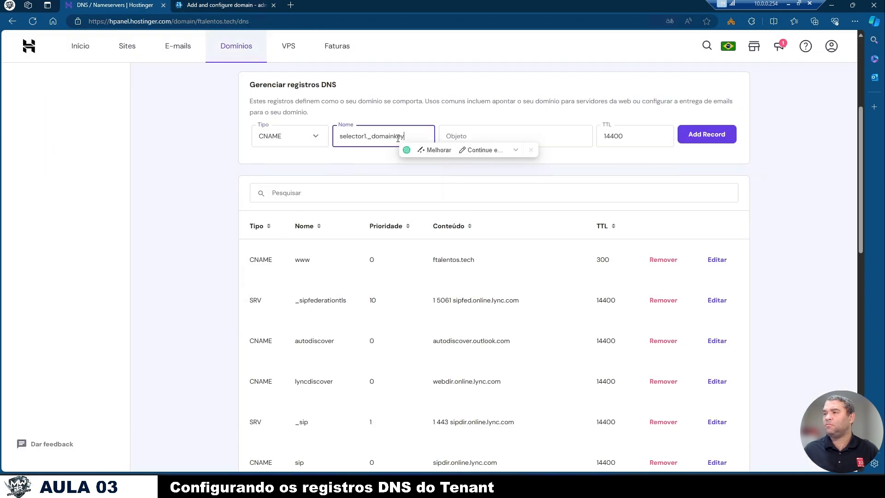
- Copy the selector1 DKIM value from the wizard and paste selector1-ftalentos-tech._domainkey.msmwbr.onmicrosoft.com as the CNAME record's target
{"action": "left_click", "coordinate": [244, 4]}
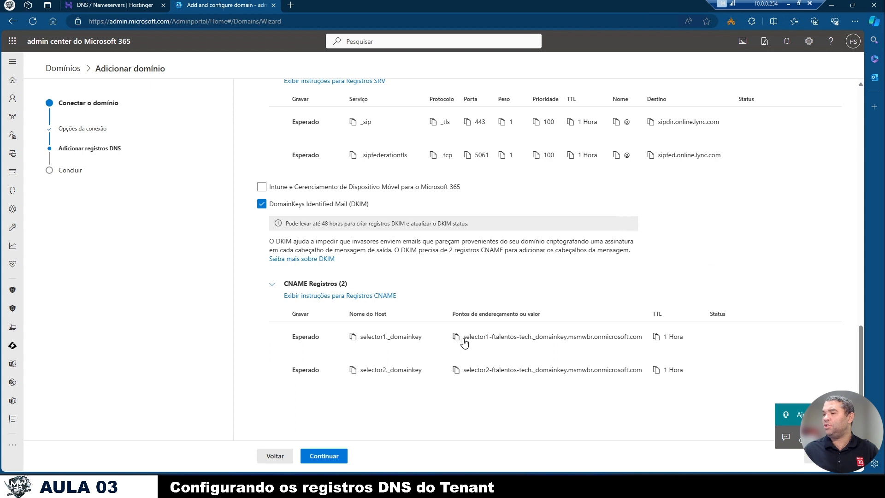
{"action": "left_click", "coordinate": [456, 336]}
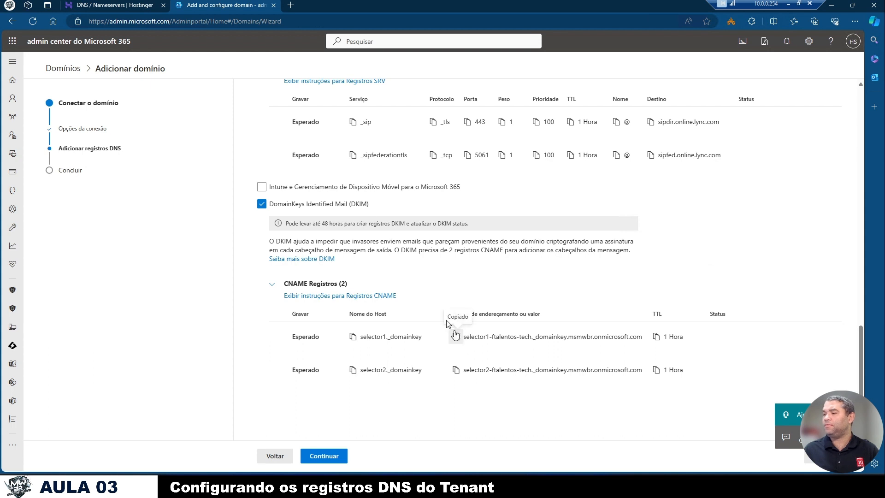
{"action": "left_click", "coordinate": [112, 6]}
{"action": "left_click", "coordinate": [507, 136]}
{"action": "key", "text": "ctrl+v"}
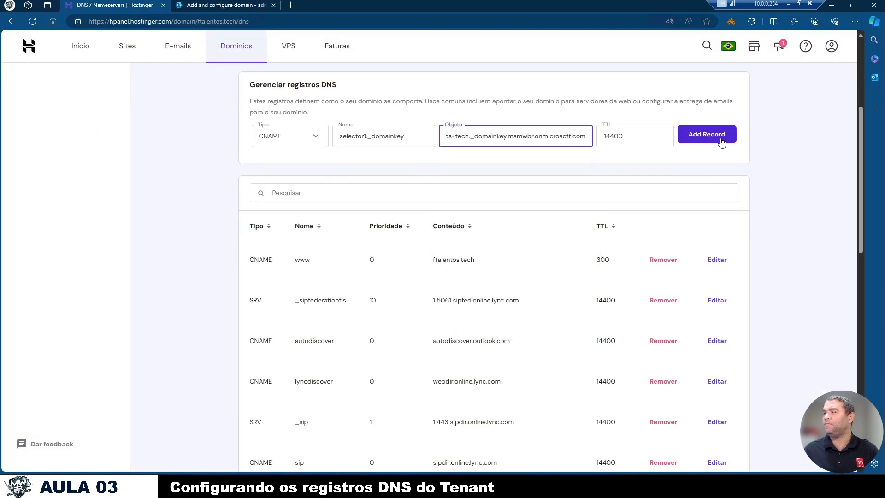
- Check the selector1 DKIM values in the Microsoft 365 wizard and add the selector1._domainkey CNAME record in Hostinger
{"action": "left_click", "coordinate": [213, 5]}
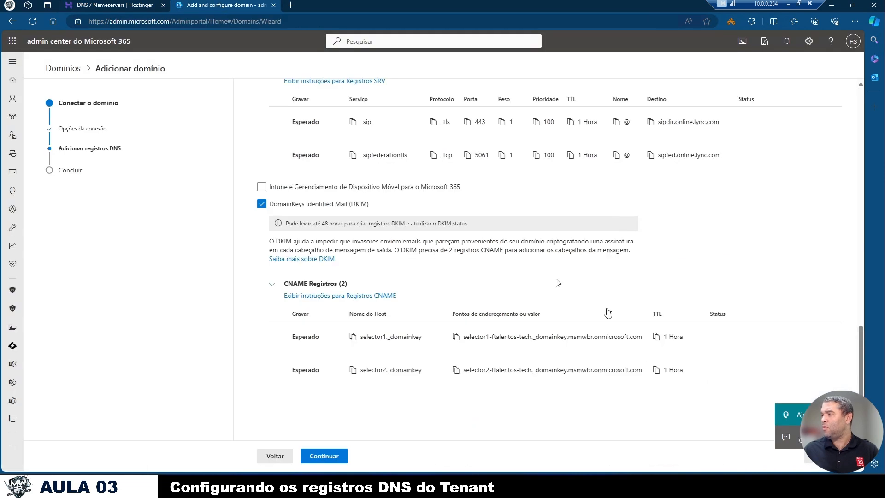
{"action": "left_click", "coordinate": [133, 4]}
{"action": "left_click", "coordinate": [693, 135]}
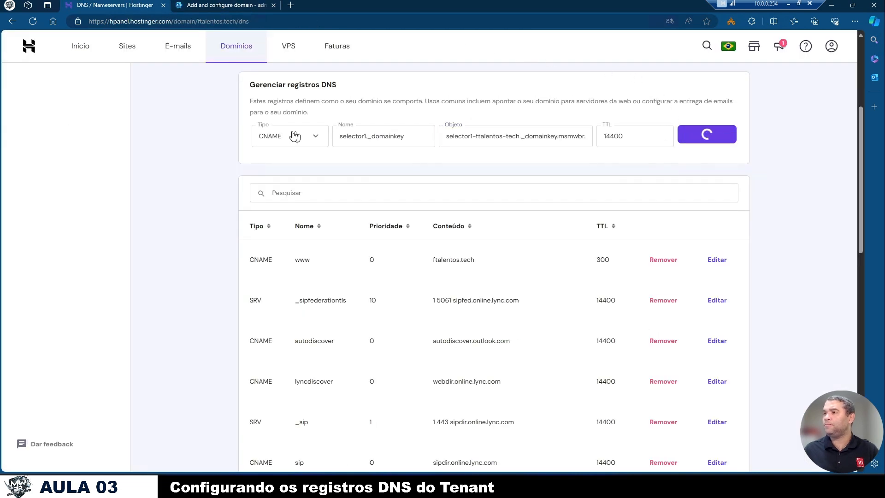
- Start another Hostinger CNAME record and paste the wizard's second DKIM host name, selector2._domainkey, as its name
{"action": "left_click", "coordinate": [289, 135]}
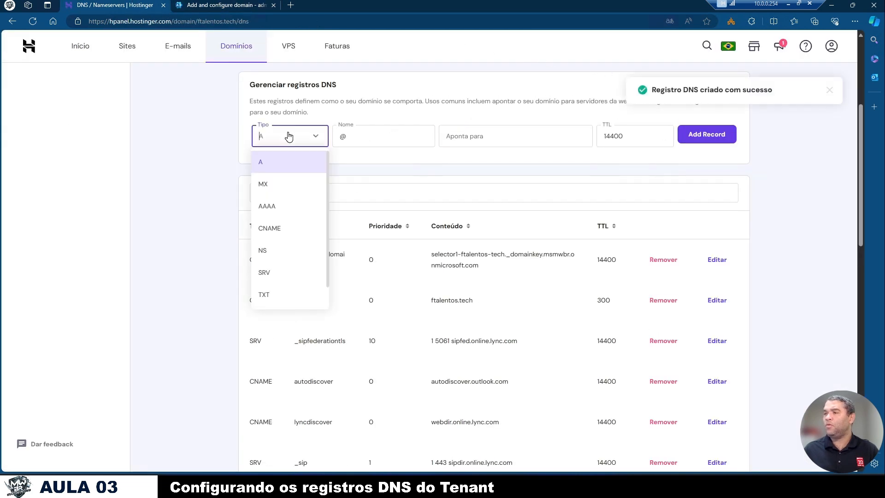
{"action": "left_click", "coordinate": [277, 228]}
{"action": "left_click", "coordinate": [366, 140]}
{"action": "left_click", "coordinate": [222, 6]}
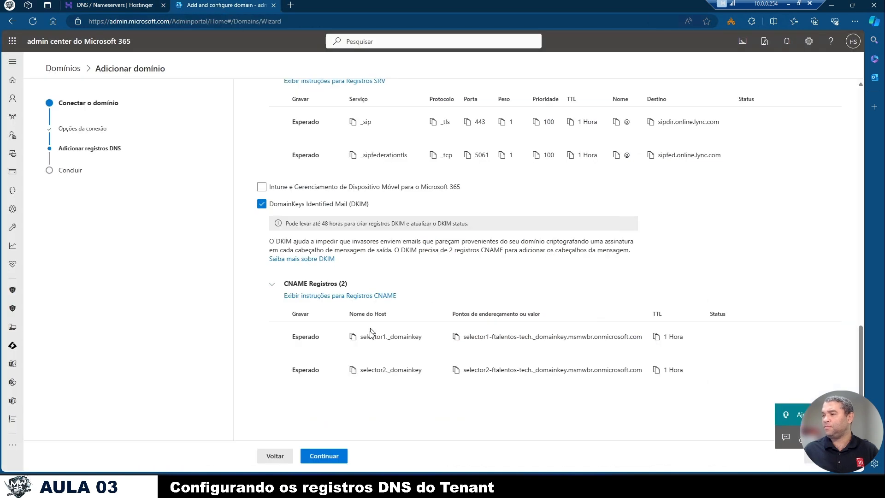
{"action": "left_click", "coordinate": [359, 372]}
{"action": "left_click", "coordinate": [115, 5]}
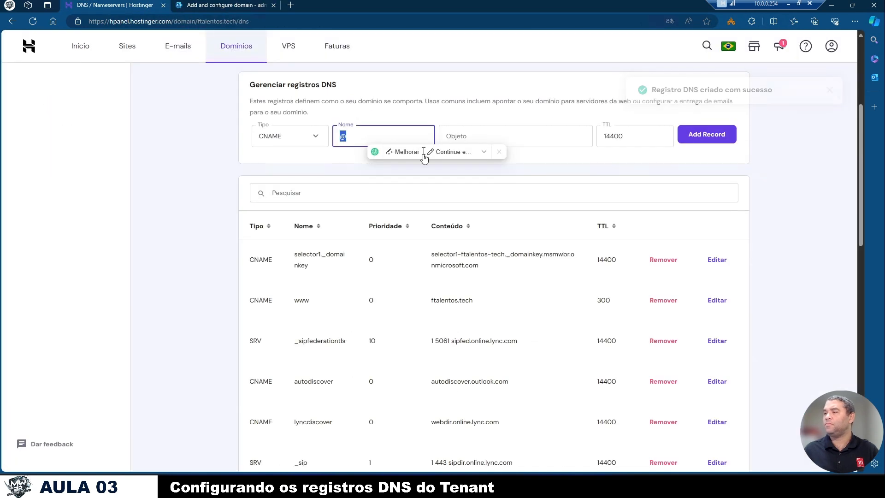
{"action": "key", "text": "ctrl+v"}
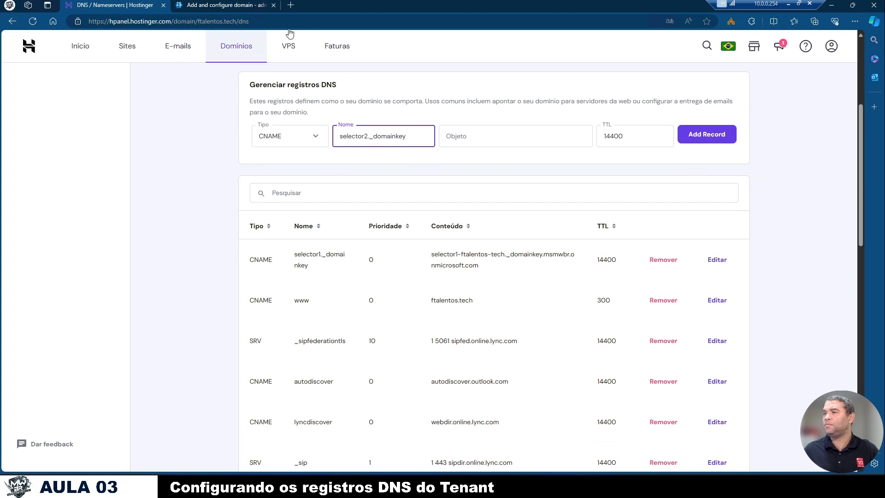
- Copy the selector2 DKIM value from the wizard, paste selector2-ftalentos-tech._domainkey.msmwbr.onmicrosoft.com as the CNAME record's target, and add the record
{"action": "left_click", "coordinate": [225, 5]}
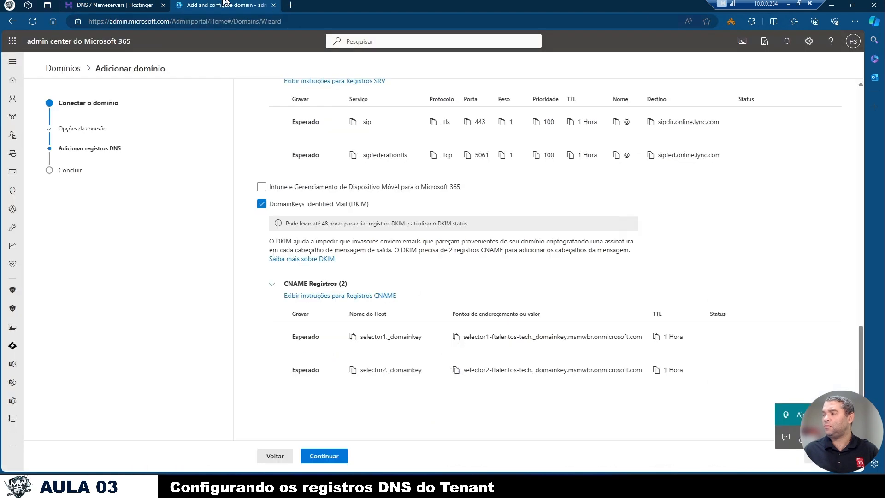
{"action": "left_click", "coordinate": [116, 5]}
{"action": "left_click", "coordinate": [530, 139]}
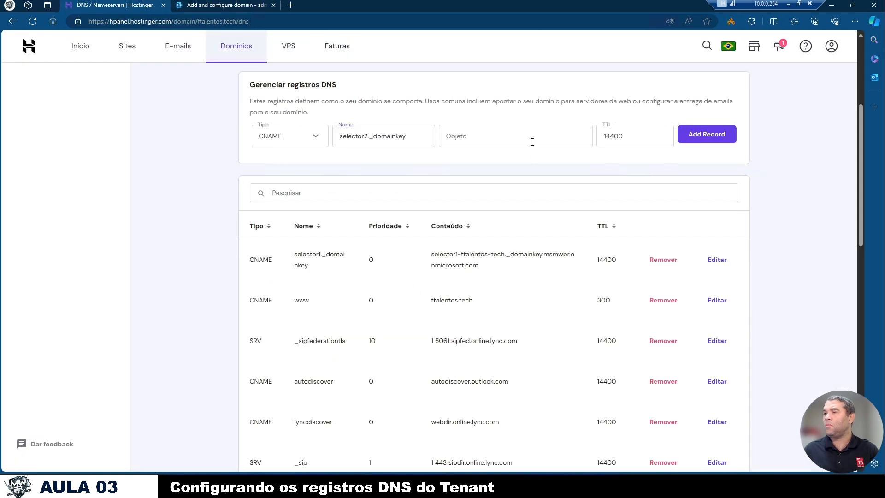
{"action": "key", "text": "ctrl+v"}
{"action": "left_click", "coordinate": [691, 135]}
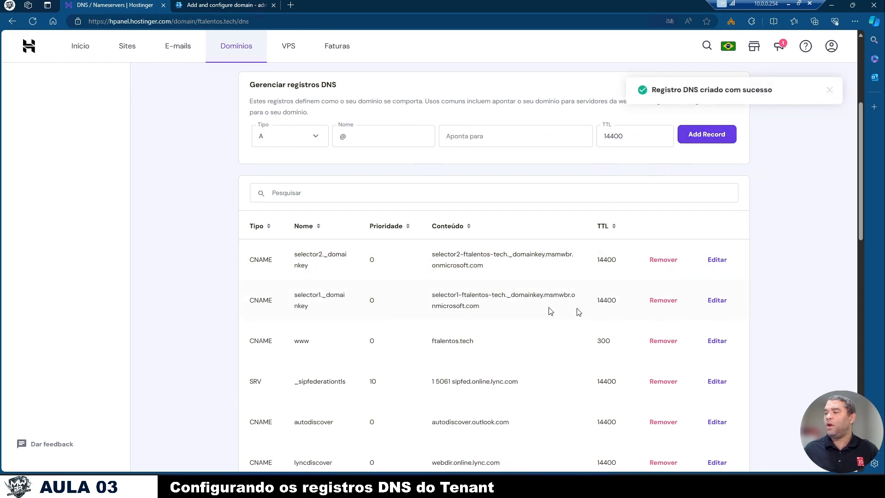
- Review the wizard's expected DNS records and the DKIM timing notice, and continue so Microsoft 365 verifies the records
{"action": "left_click", "coordinate": [205, 4]}
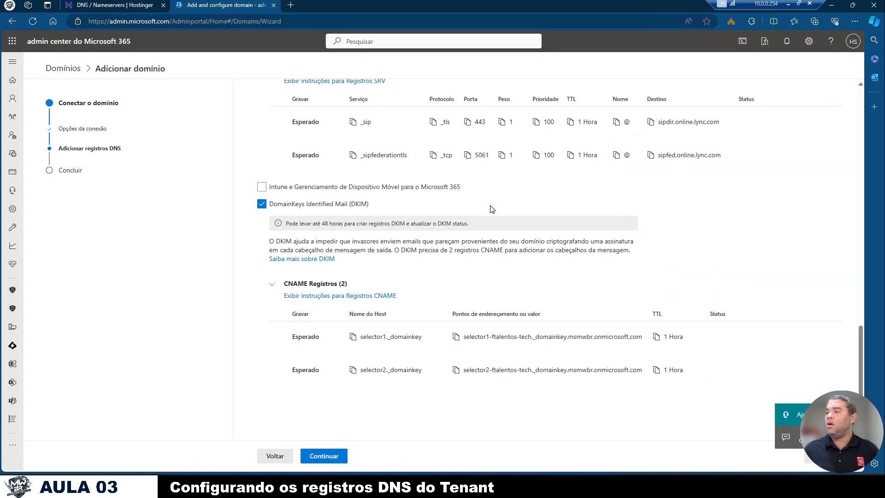
{"action": "scroll", "coordinate": [486, 341], "scroll_direction": "up", "scroll_amount": 15}
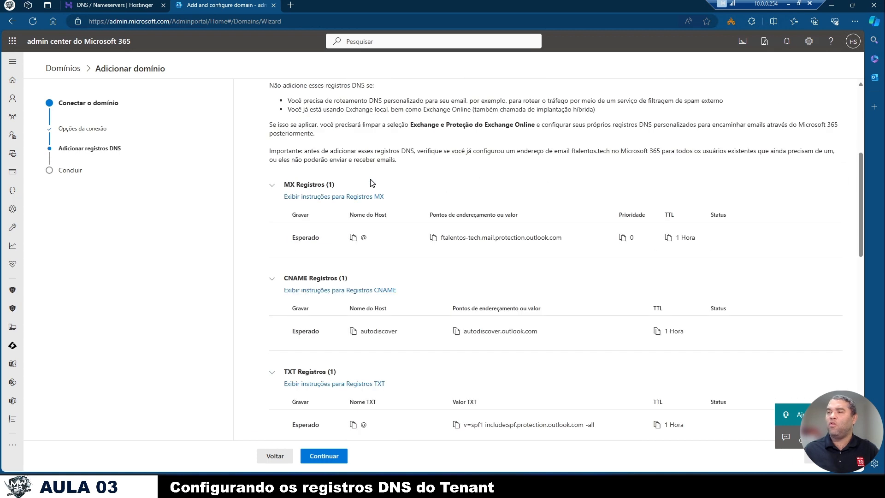
{"action": "scroll", "coordinate": [372, 183], "scroll_direction": "up", "scroll_amount": 2}
{"action": "scroll", "coordinate": [372, 182], "scroll_direction": "down", "scroll_amount": 15}
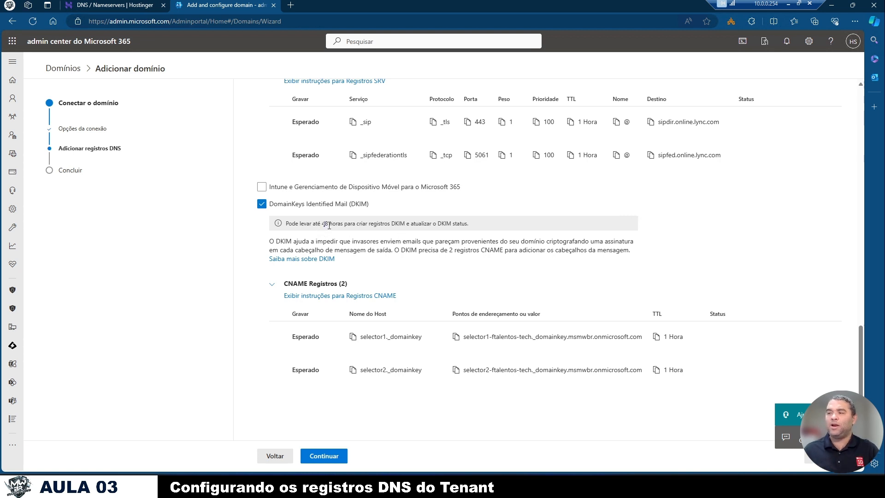
{"action": "left_click_drag", "start_coordinate": [328, 225], "coordinate": [468, 229]}
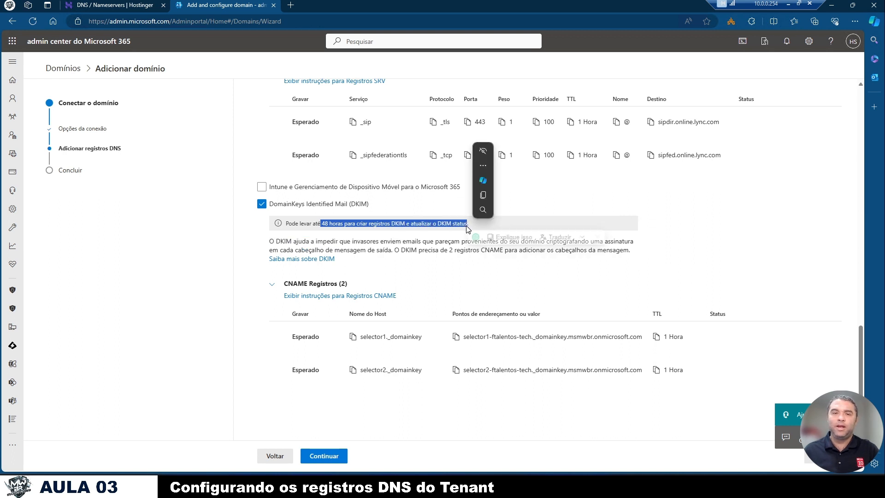
{"action": "left_click", "coordinate": [440, 237]}
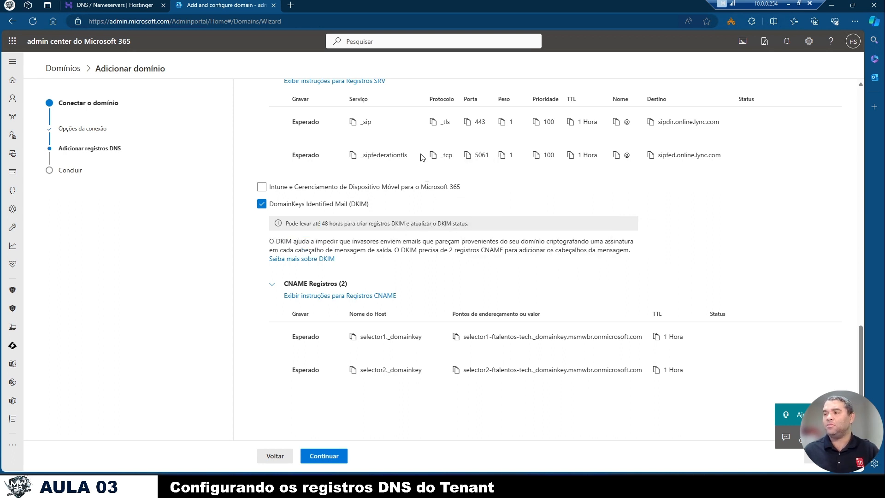
{"action": "left_click", "coordinate": [324, 457]}
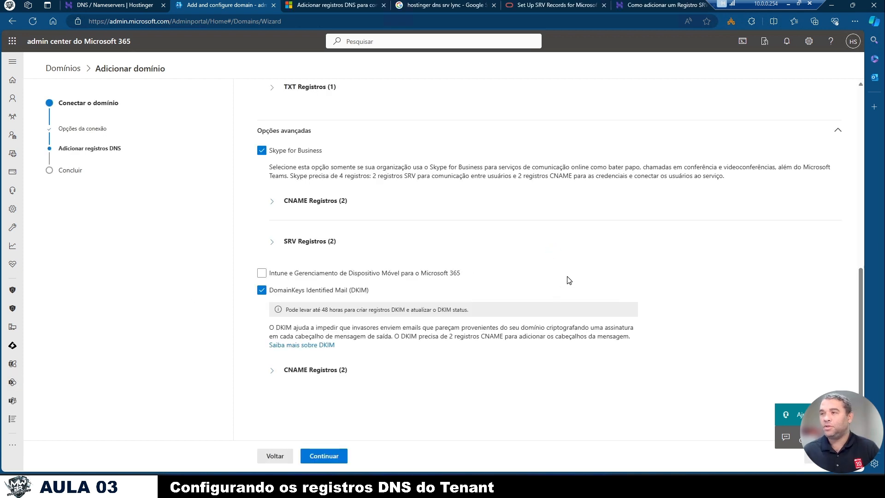
{"action": "left_click", "coordinate": [319, 456]}
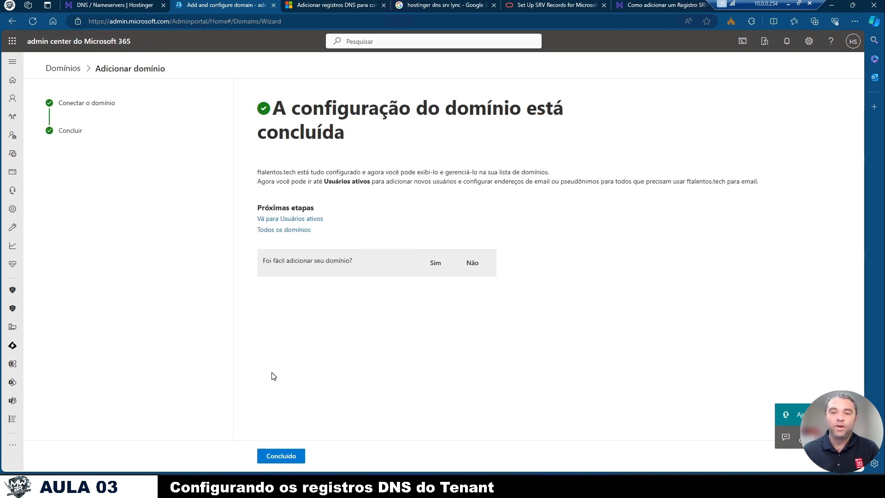
- Finish the domain setup wizard and open the ftalentos.tech details from the domain list
{"action": "left_click", "coordinate": [298, 456]}
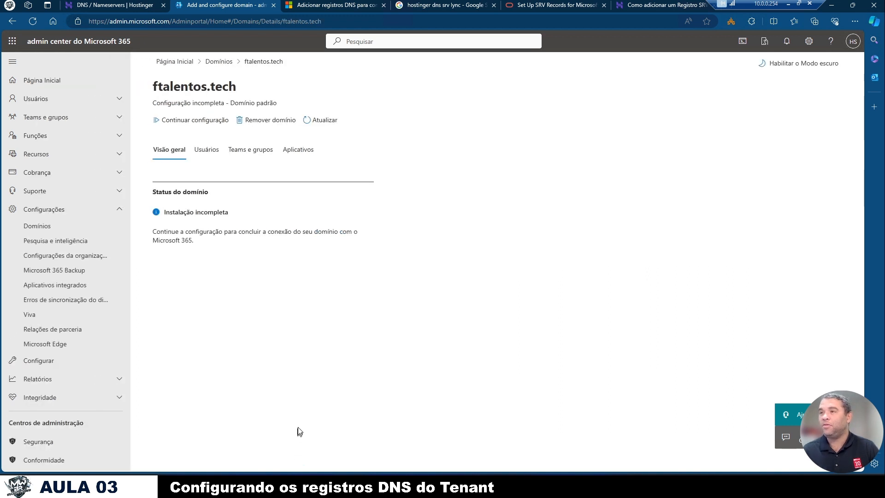
{"action": "left_click", "coordinate": [223, 65]}
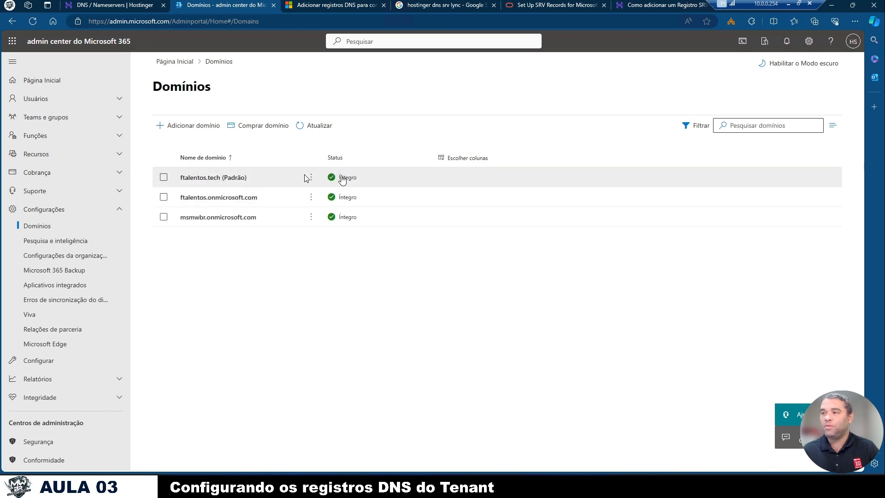
{"action": "left_click", "coordinate": [227, 178]}
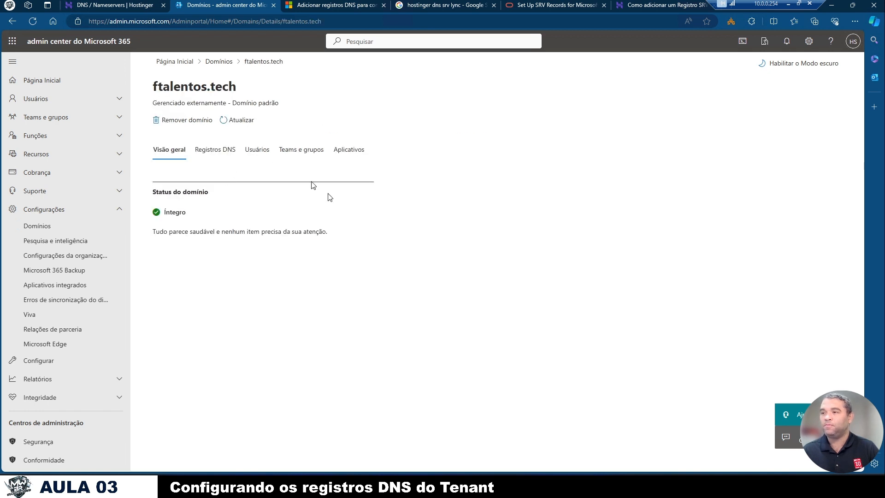